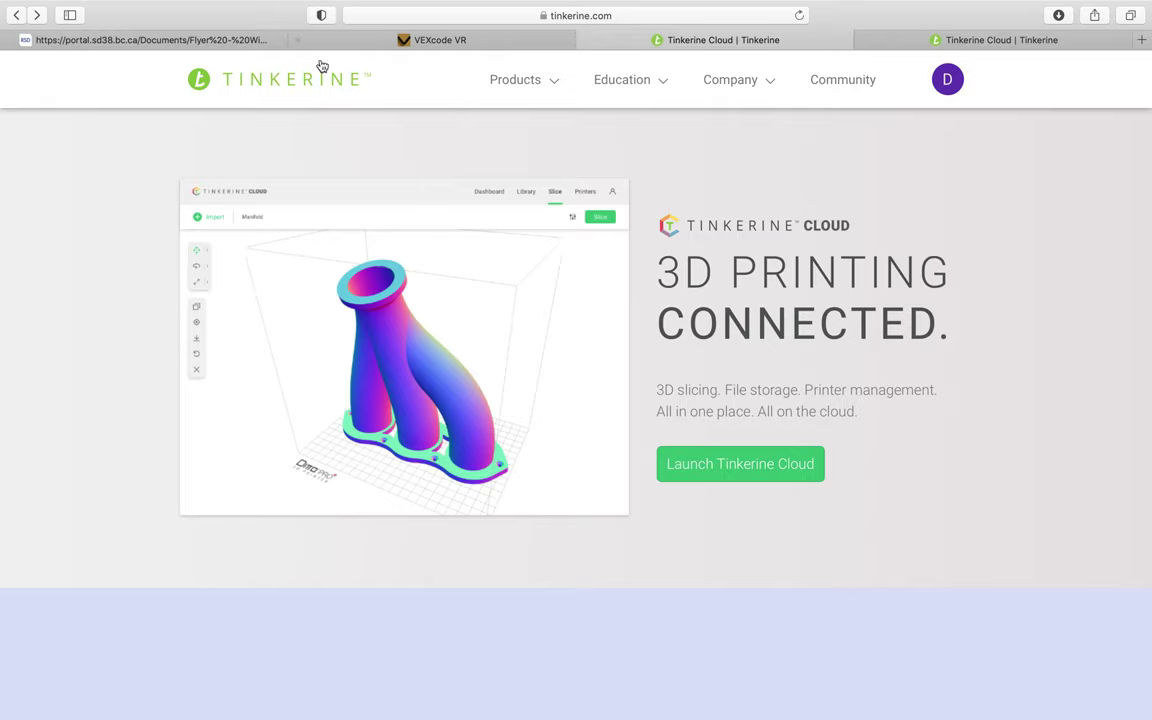
click(558, 15)
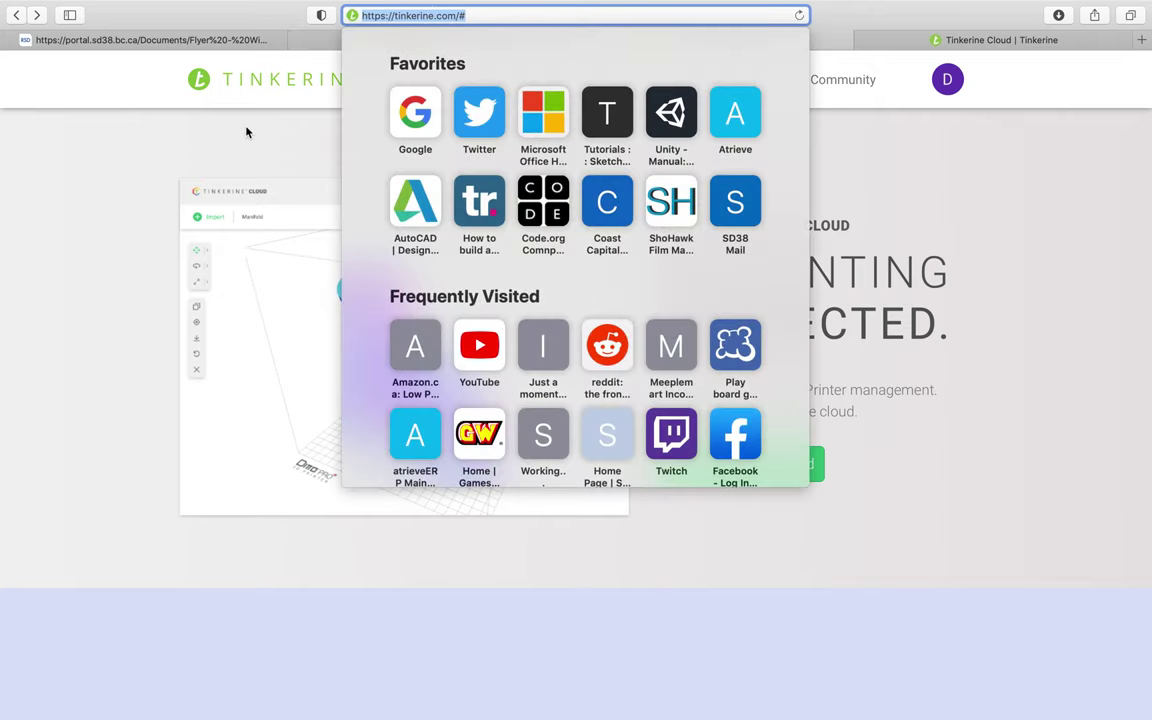
click(158, 109)
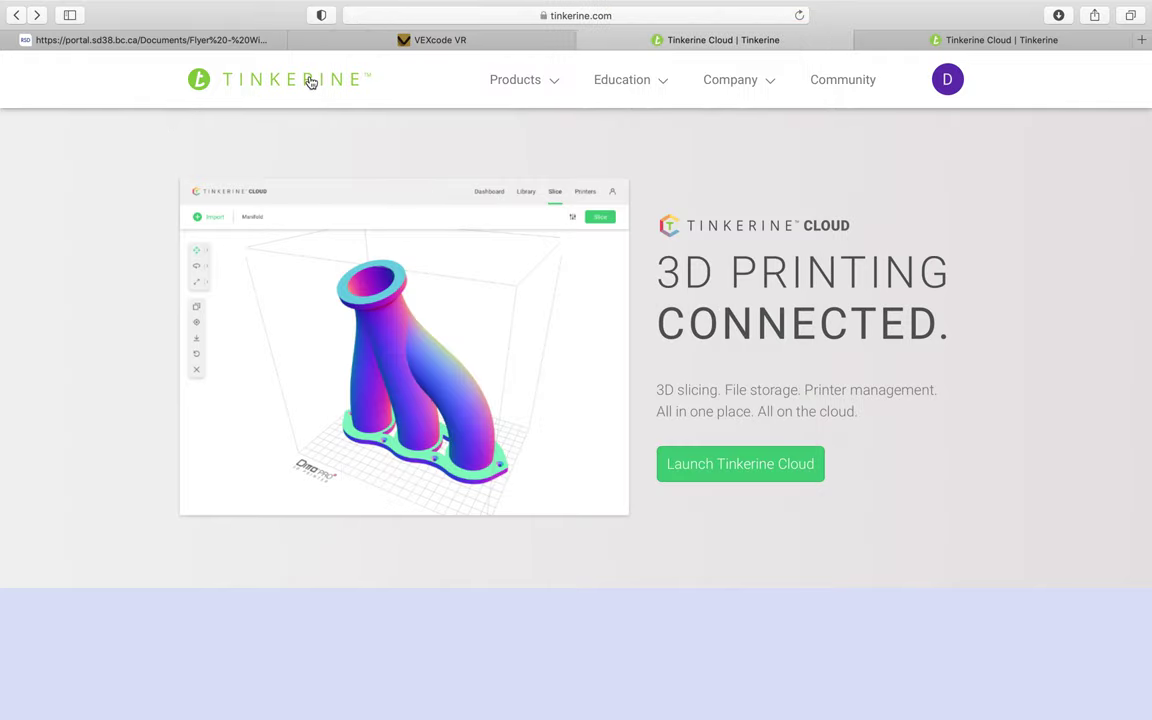
click(16, 15)
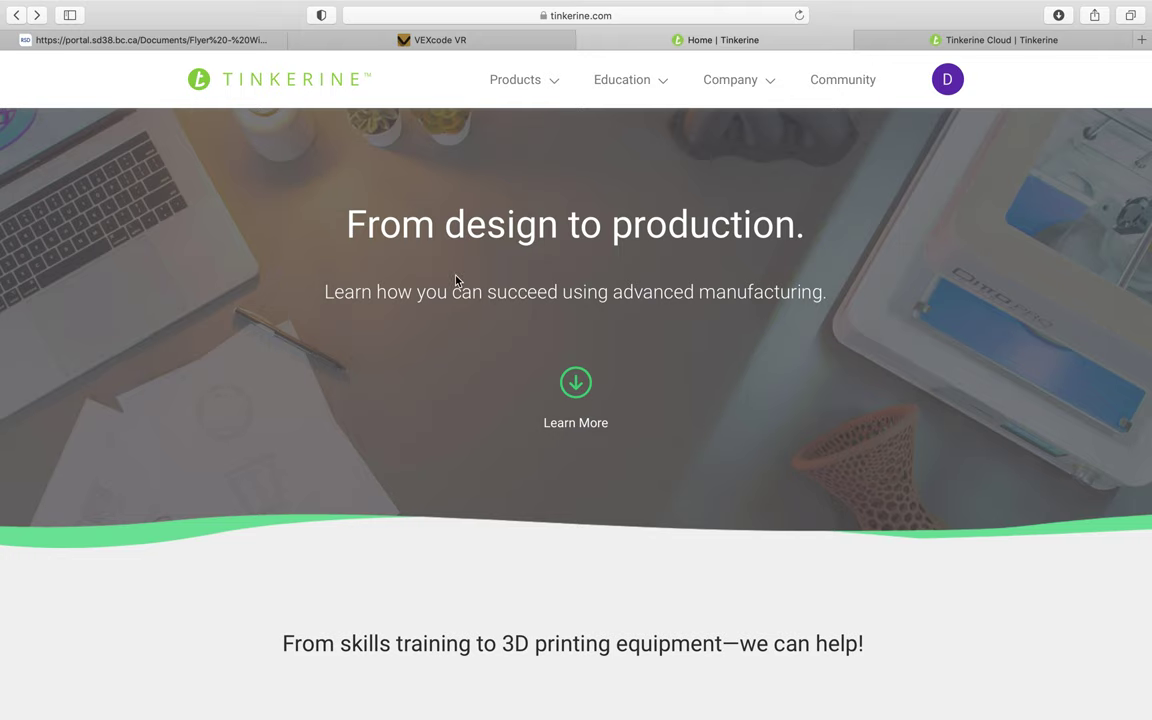
scroll(457, 282, down, 5)
scroll(748, 371, down, 3)
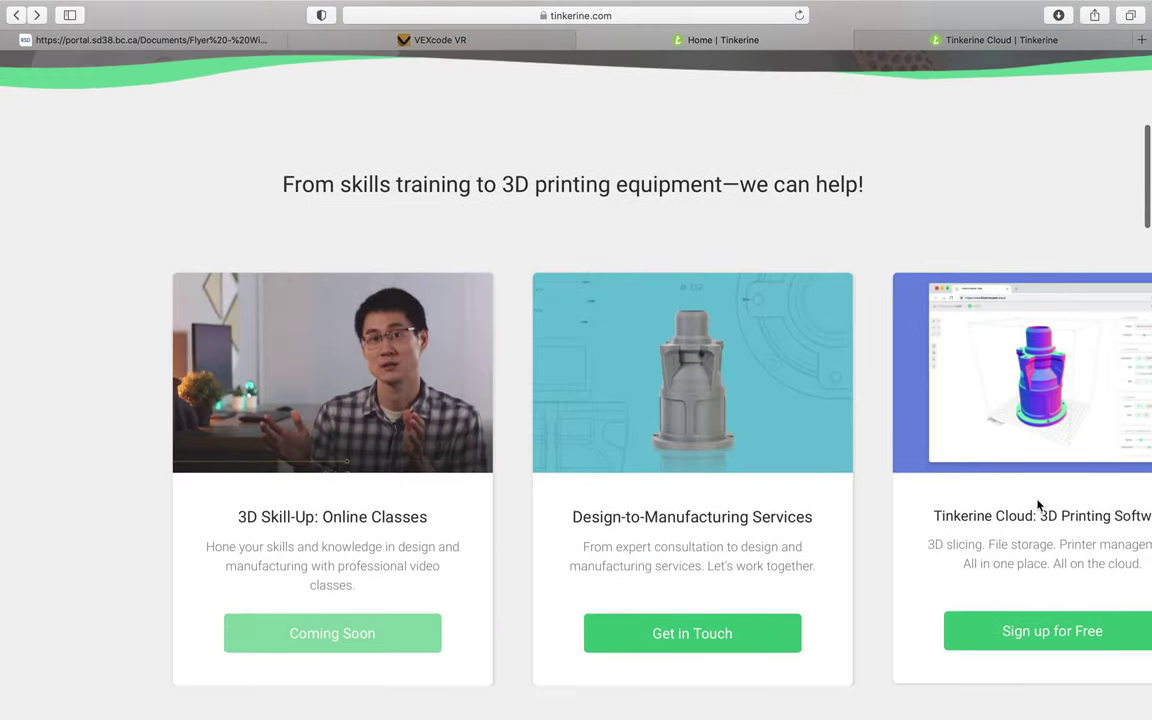
click(1010, 632)
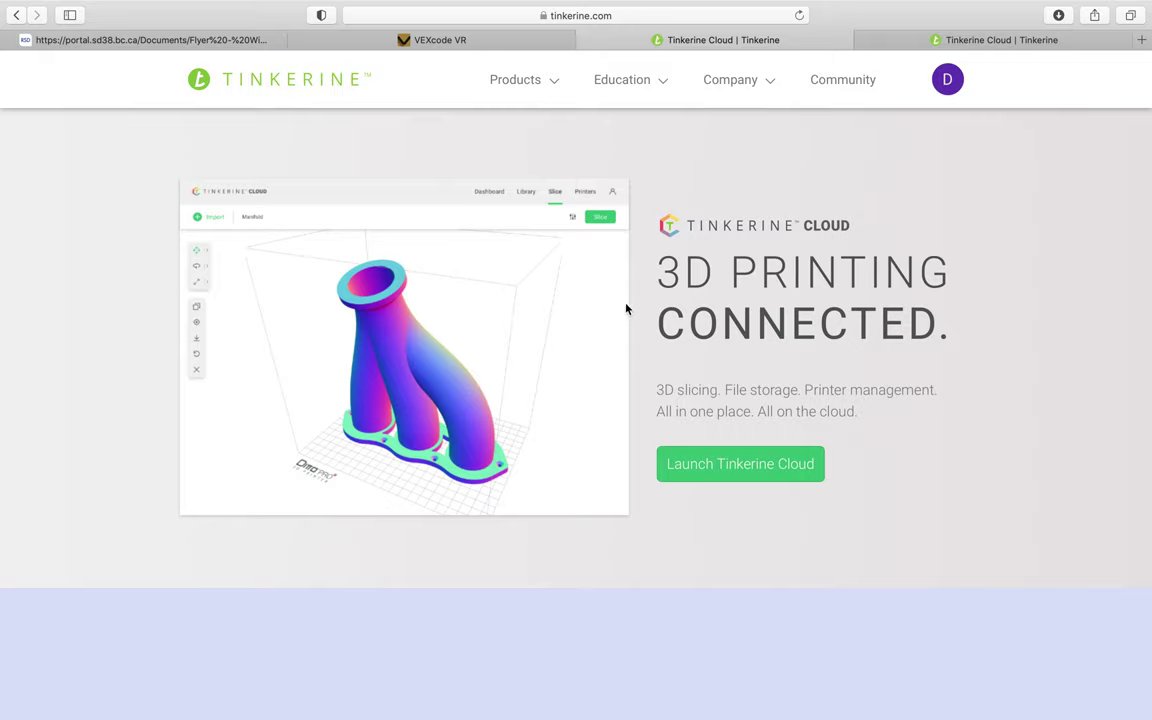
scroll(623, 305, down, 5)
scroll(624, 306, down, 15)
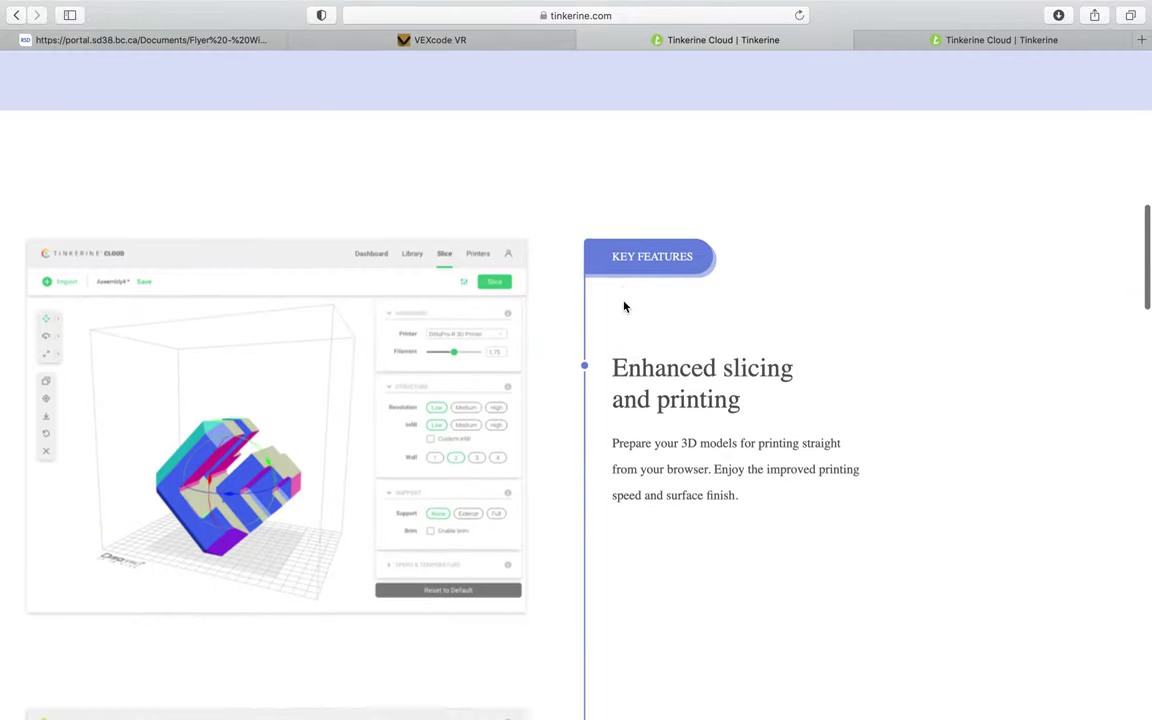
scroll(624, 307, down, 10)
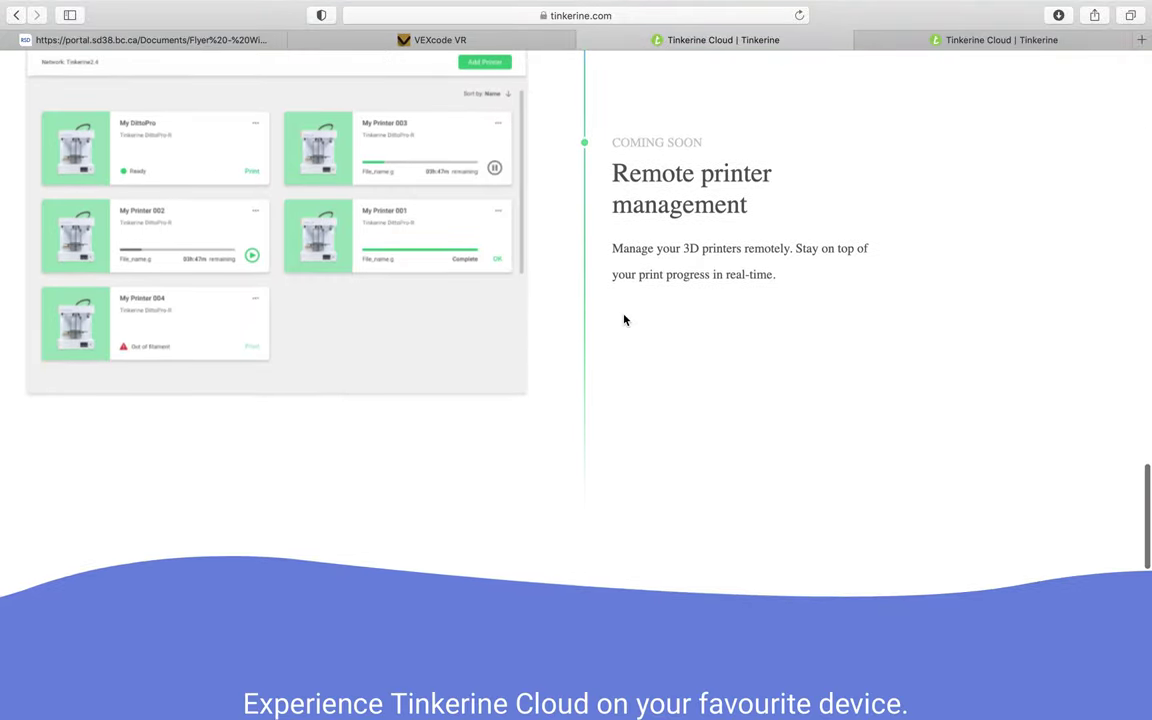
scroll(624, 319, up, 20)
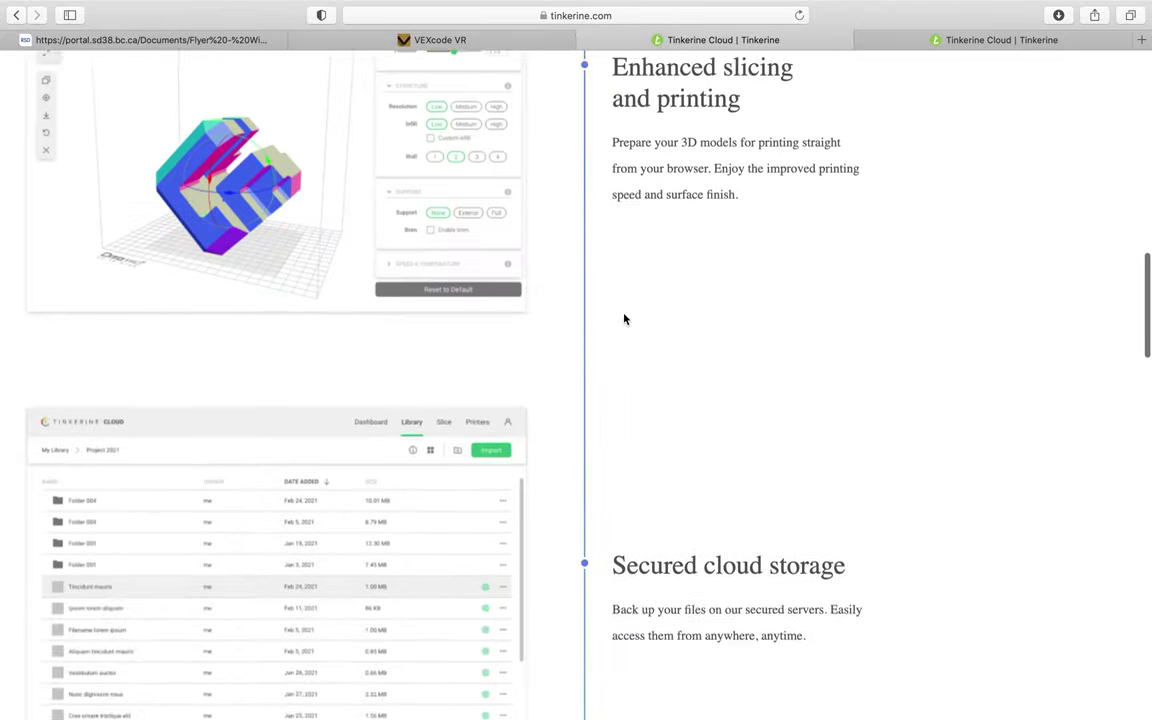
scroll(624, 319, up, 20)
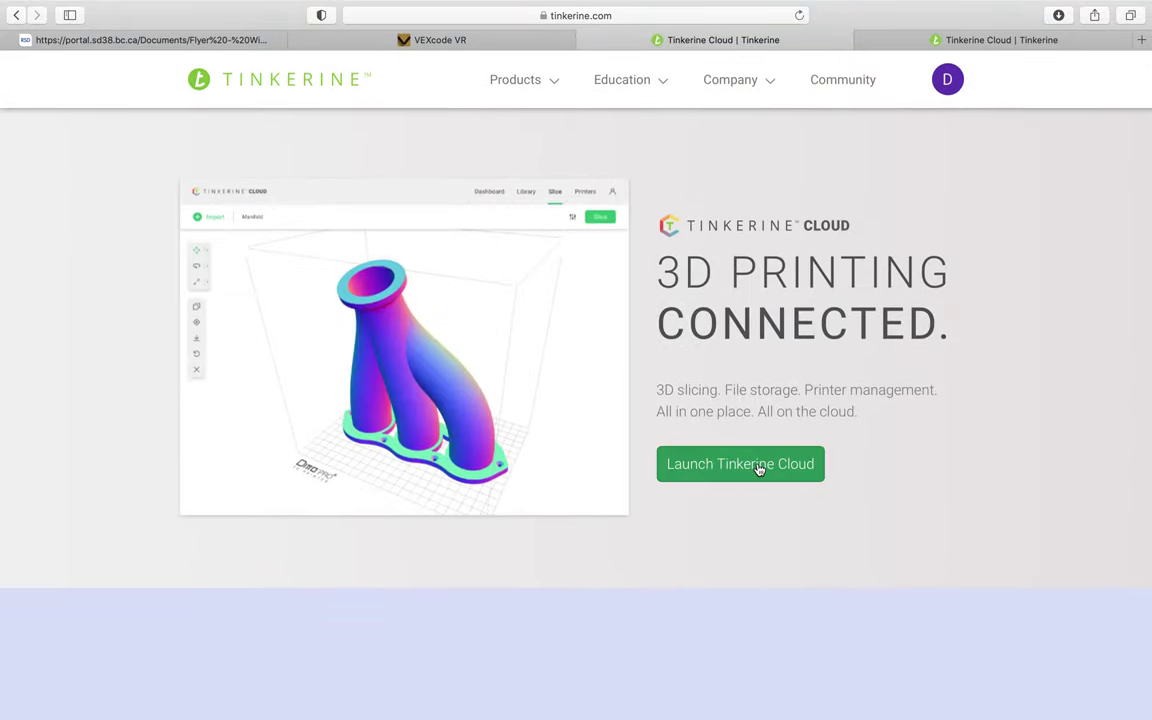
click(759, 466)
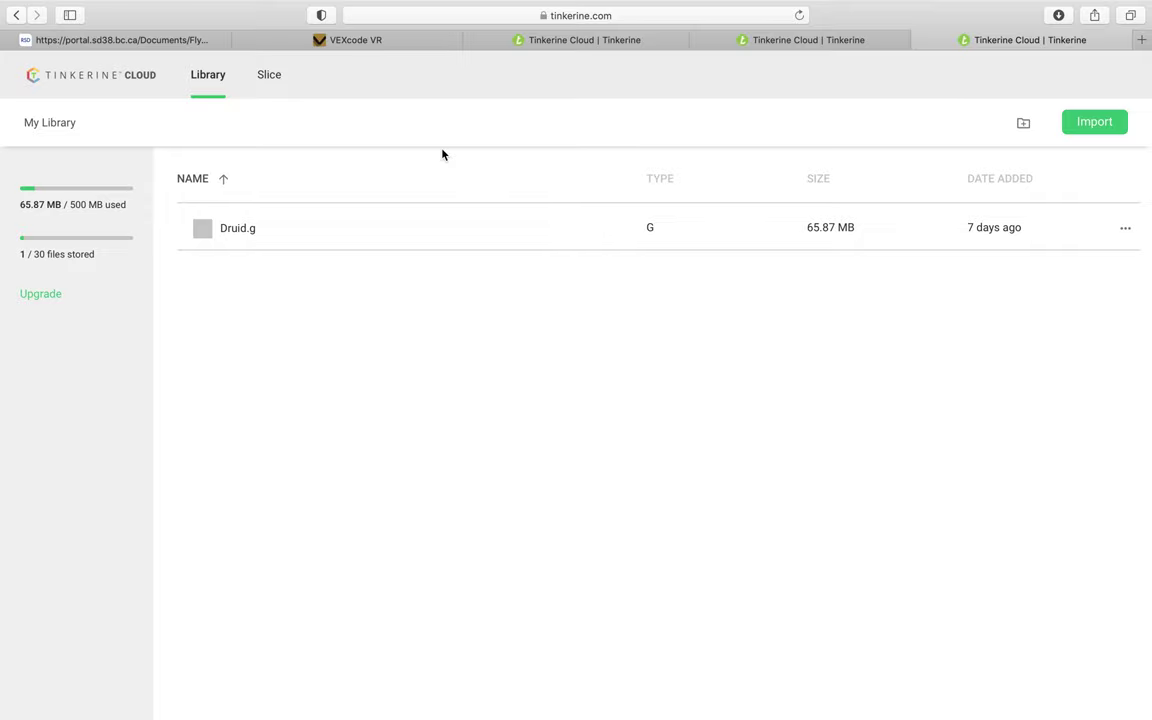
Switch to the Slice workspace and orbit the empty DittoPro-R build plate.
click(270, 87)
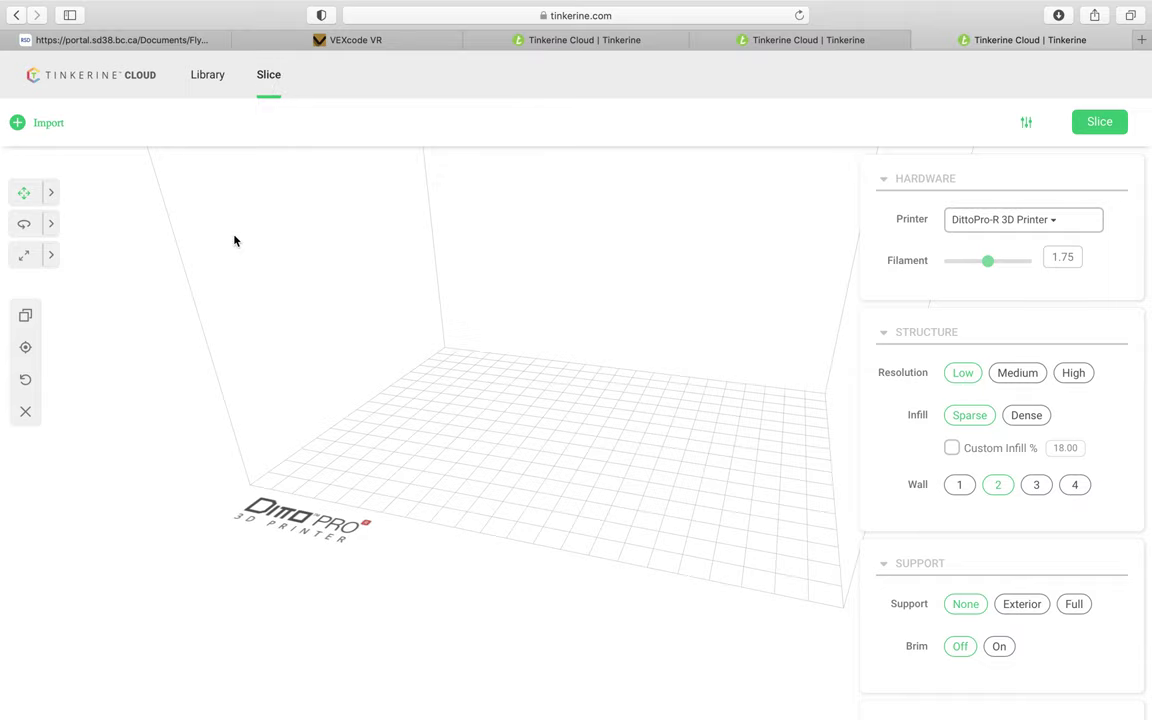
scroll(362, 360, up, 5)
scroll(362, 360, down, 6)
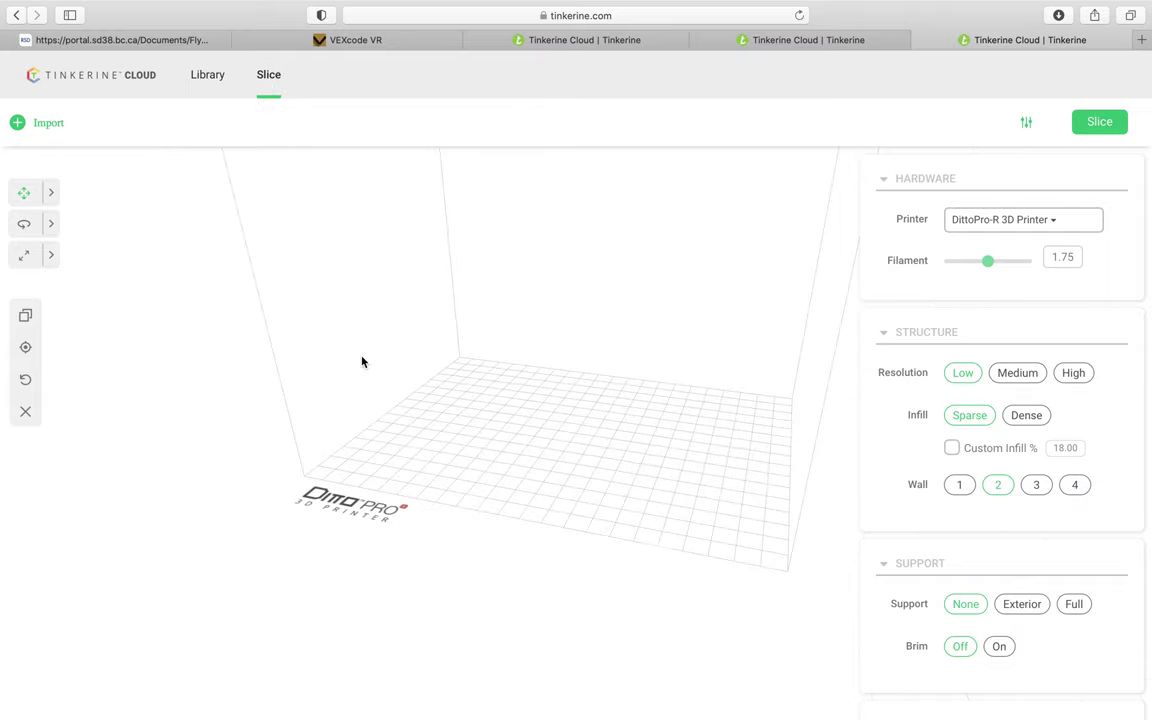
drag(422, 381, 730, 388)
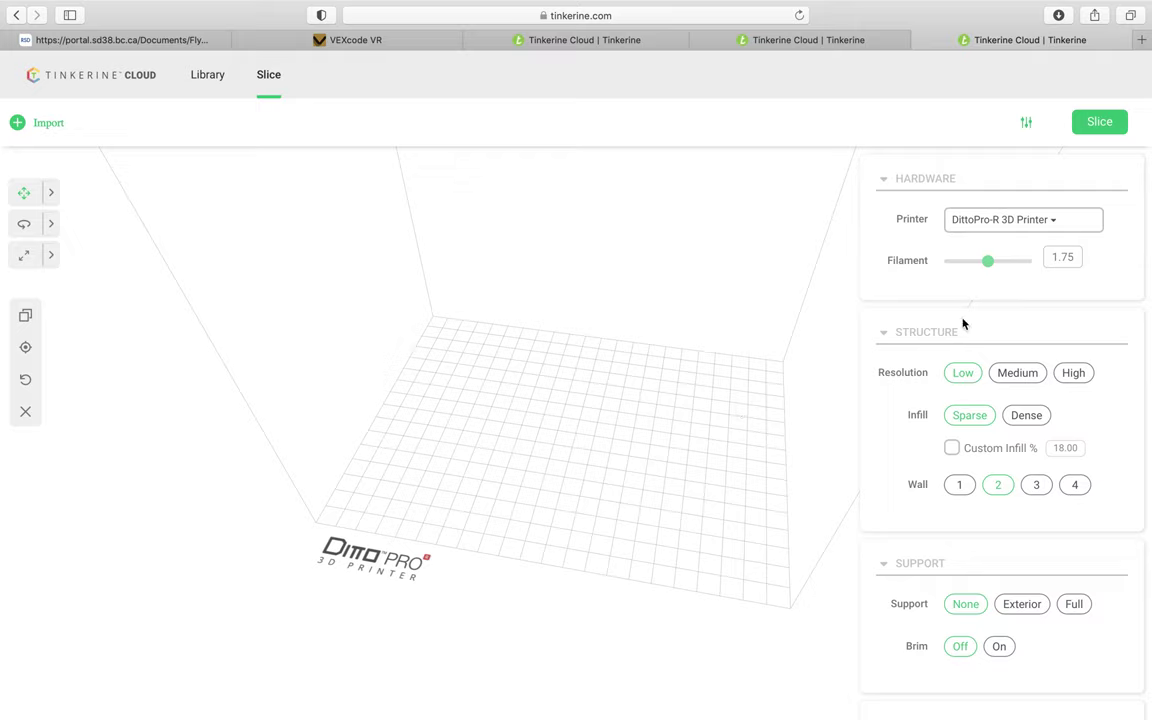
click(1014, 228)
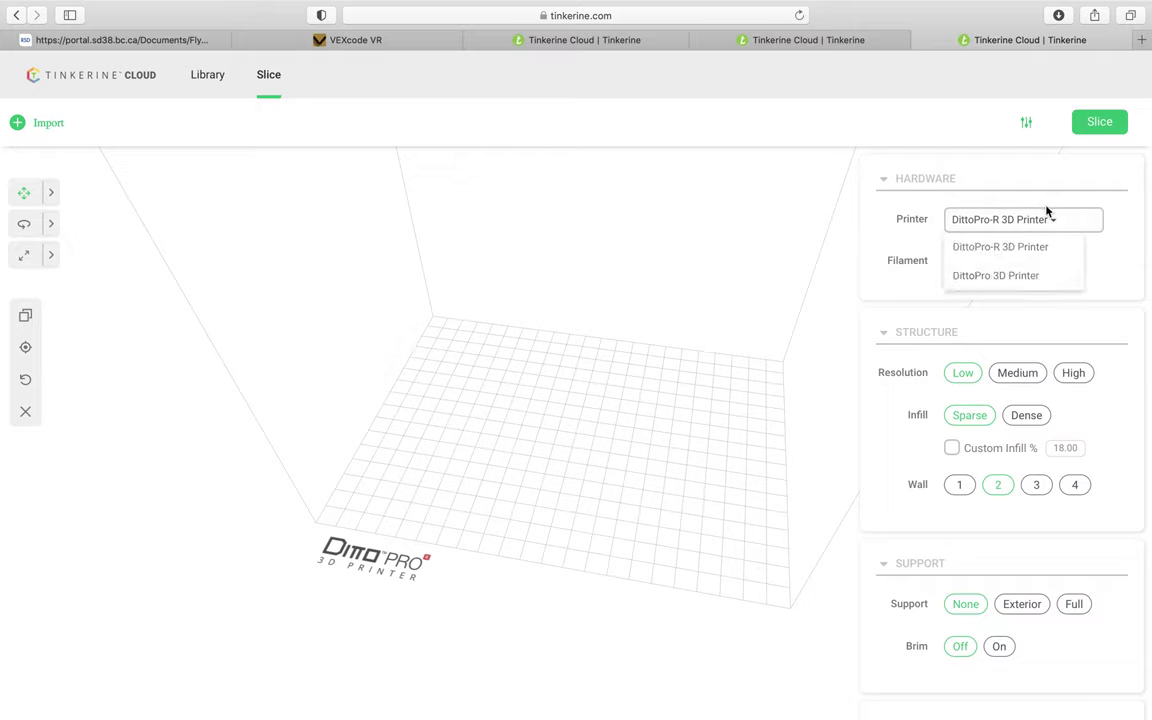
Choose DittoPro 3D Printer in the Hardware panel and select Medium resolution.
click(980, 280)
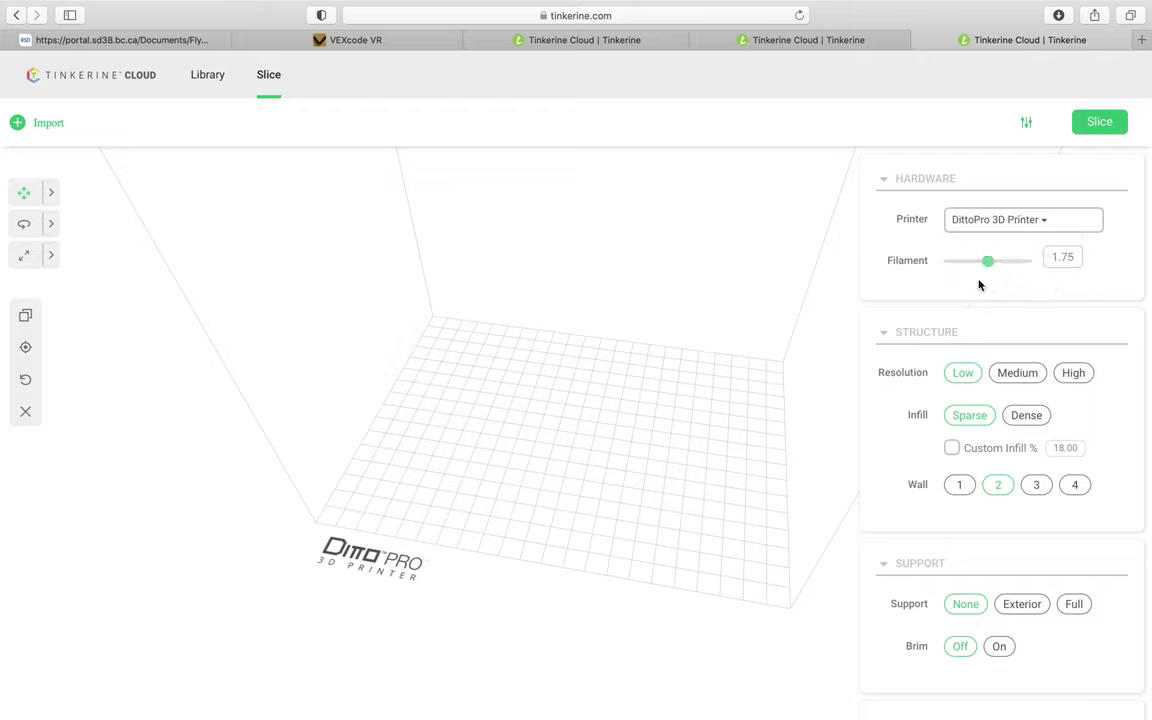
click(1026, 218)
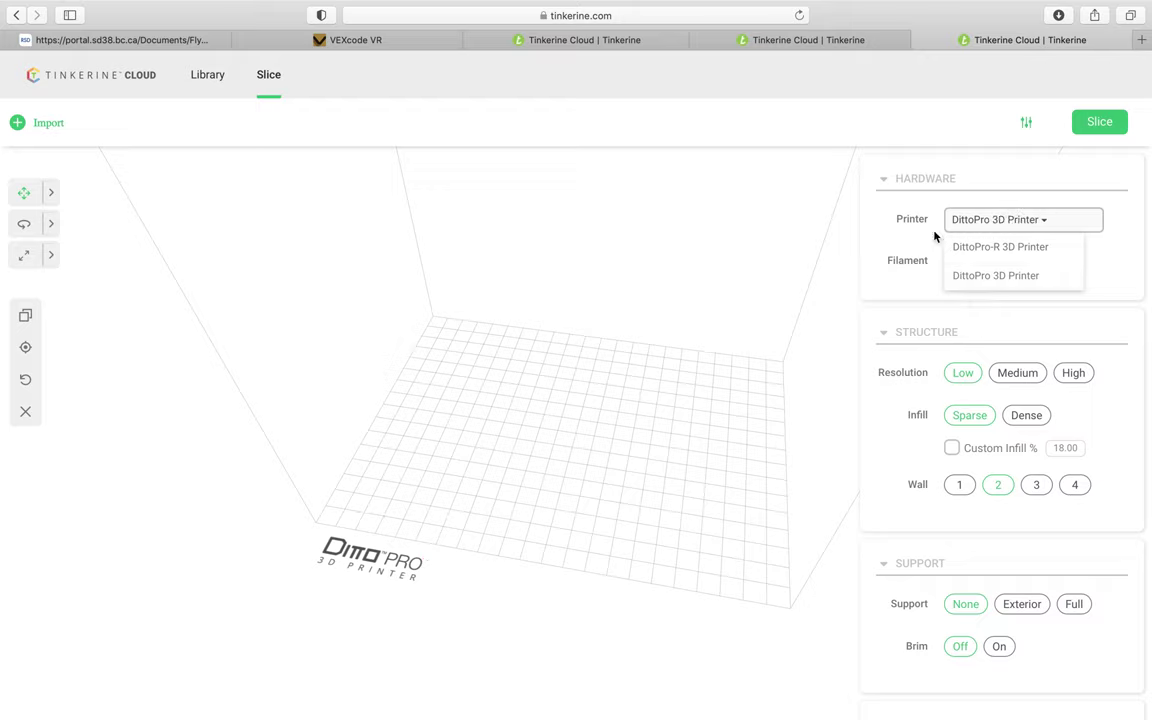
click(958, 274)
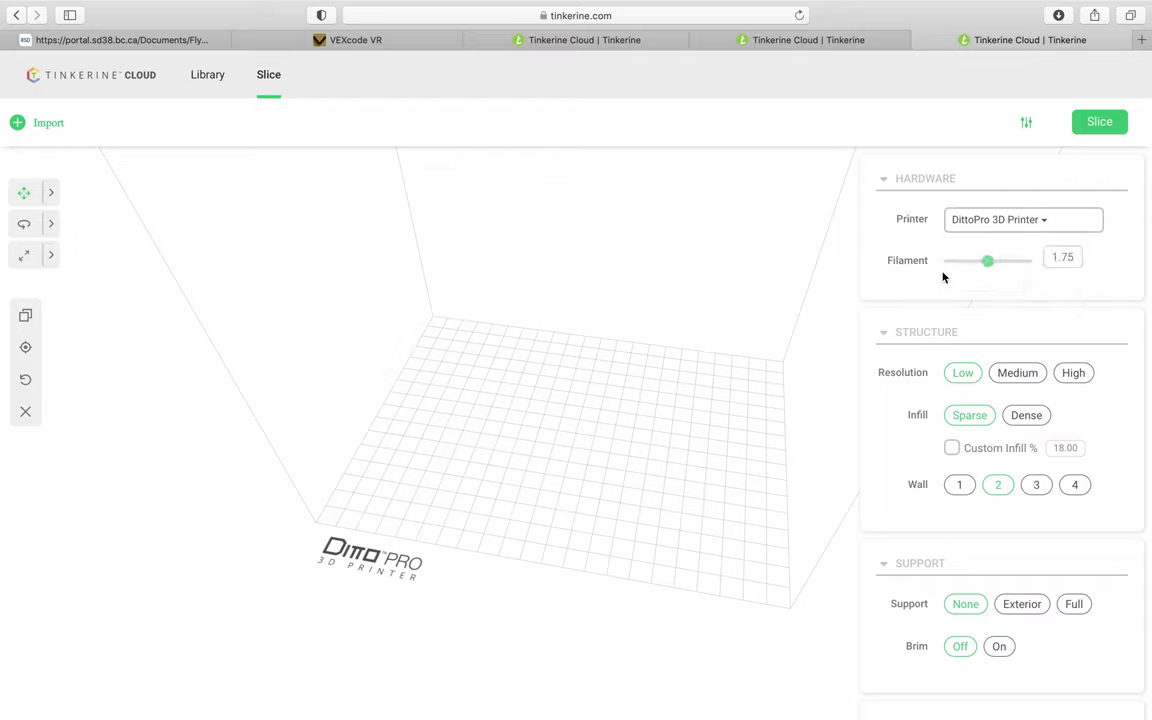
click(1028, 375)
scroll(1000, 360, down, 1)
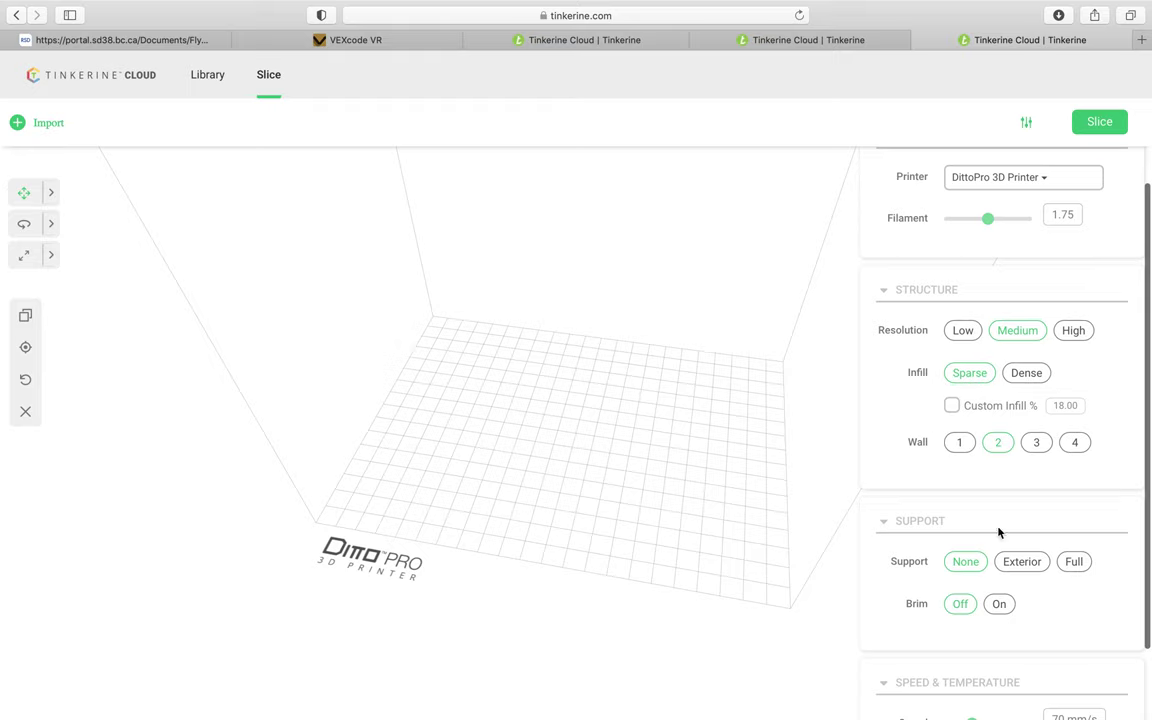
scroll(866, 602, up, 1)
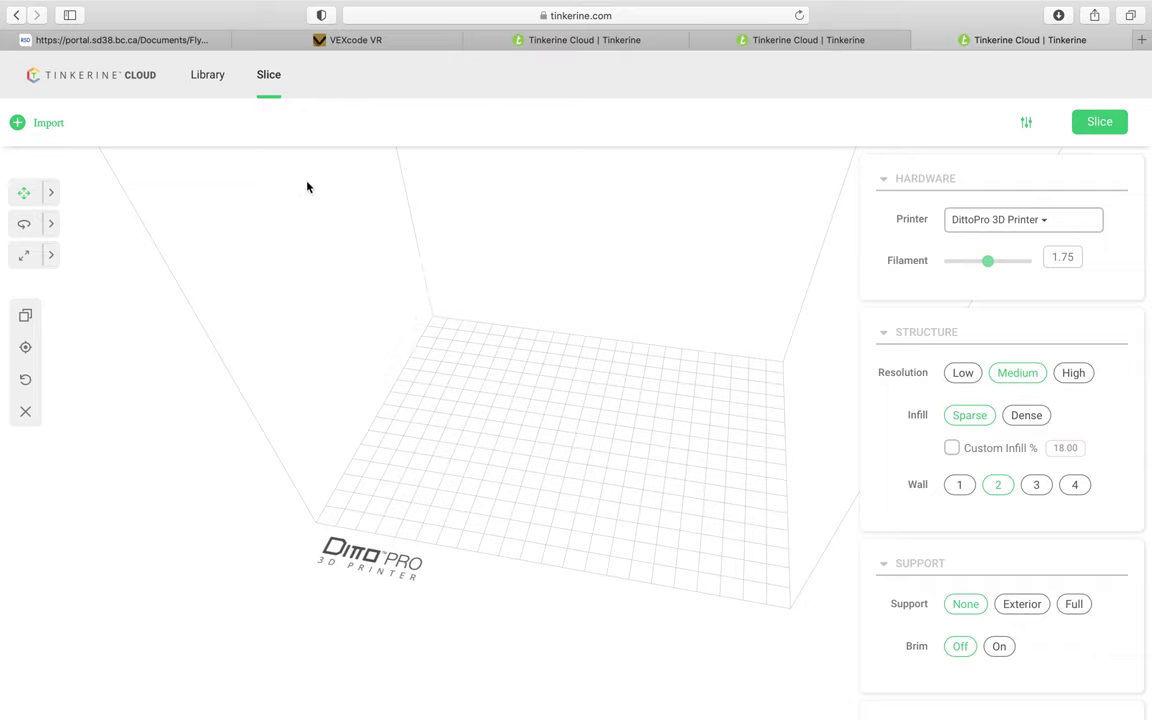
Exit full screen and drag Druid.stl from the Druid folder in Finder onto the build plate.
mouse_move(132, 2)
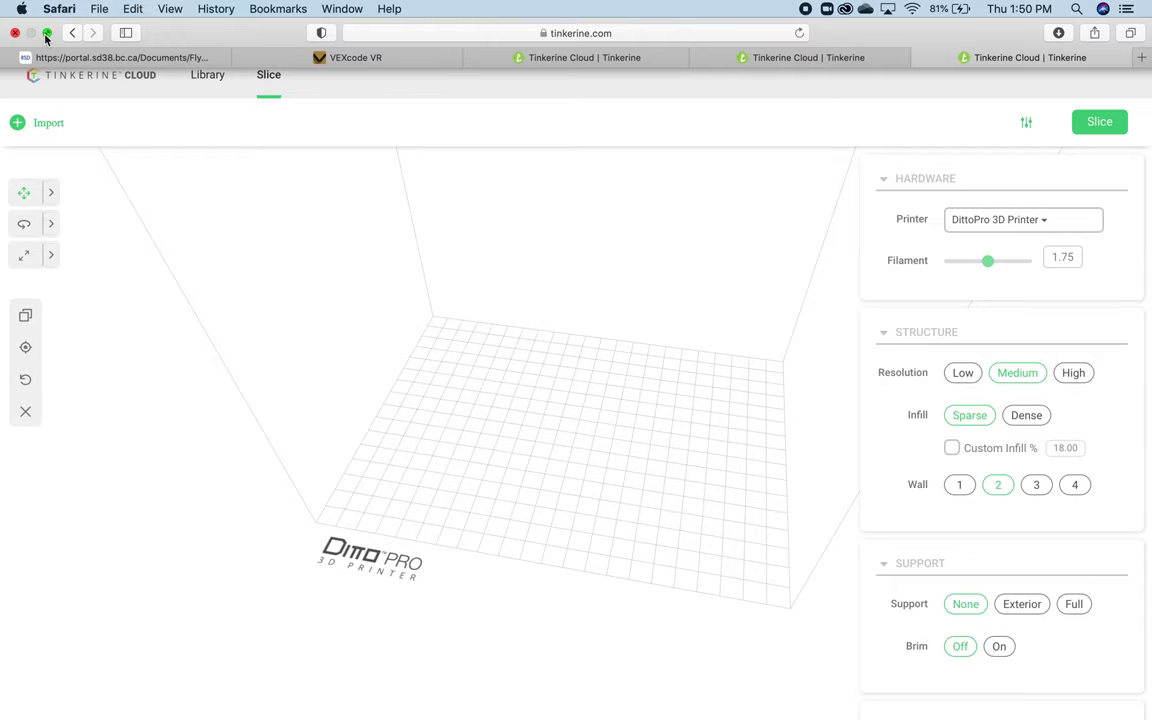
click(46, 33)
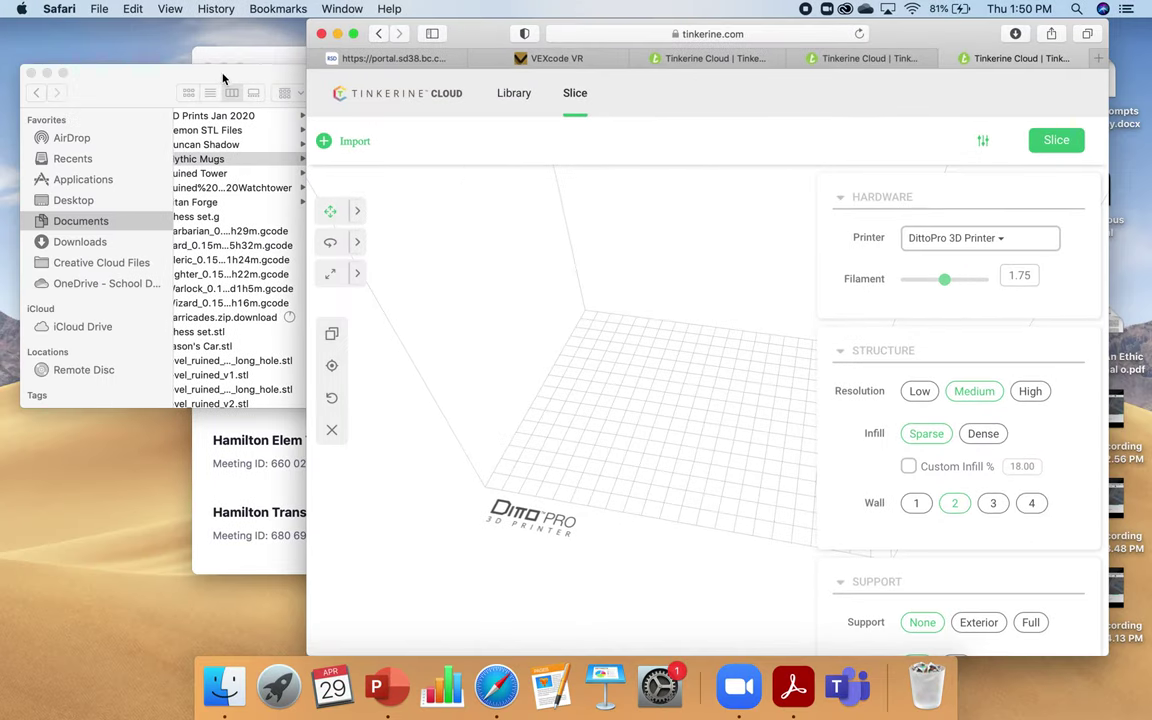
click(223, 78)
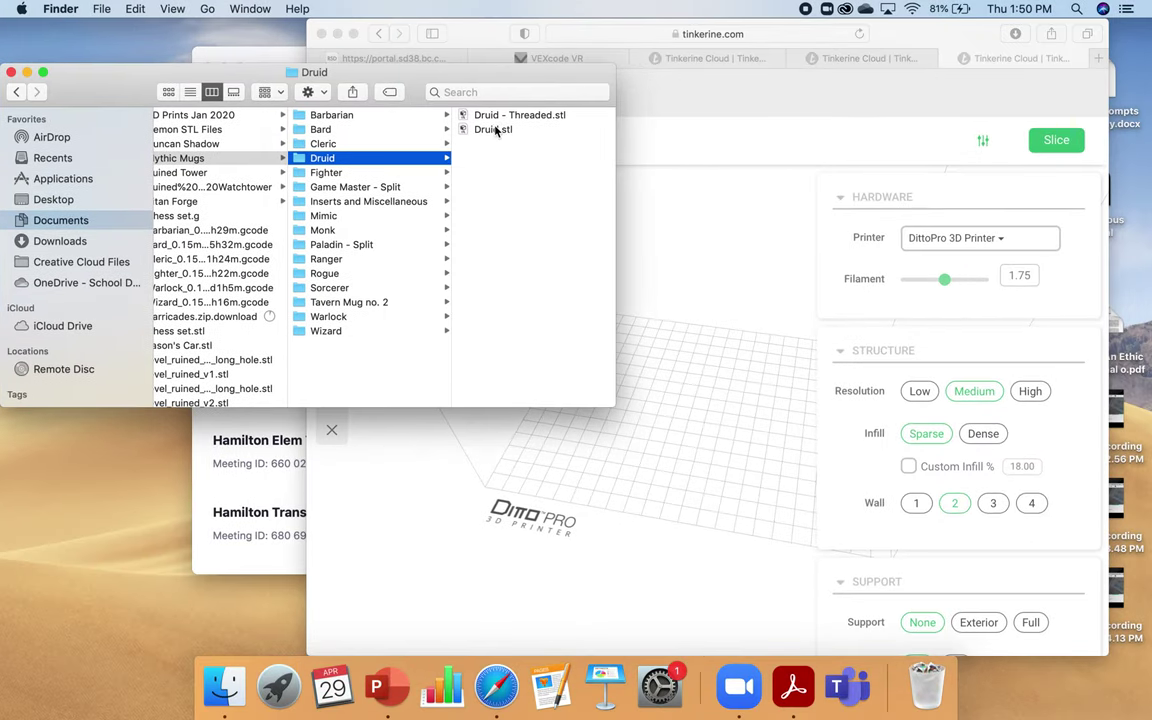
click(494, 130)
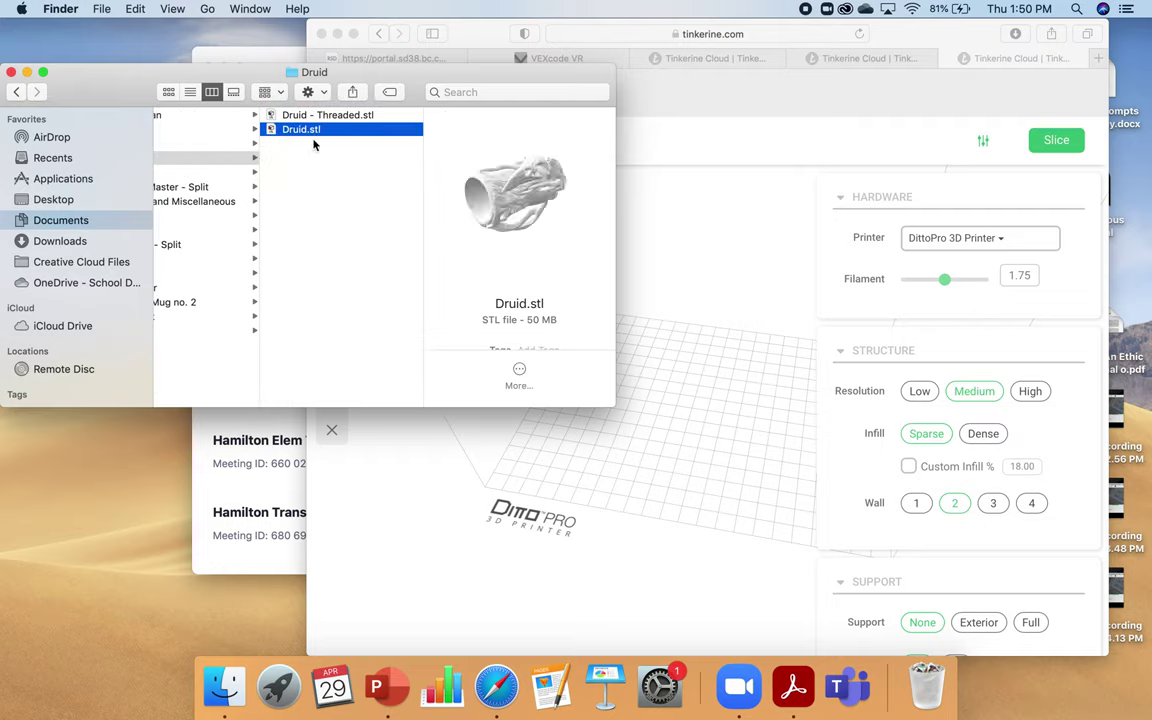
drag(312, 134, 727, 456)
Inspect the loaded Druid mug from the side and rotate it slightly on the bed.
click(869, 38)
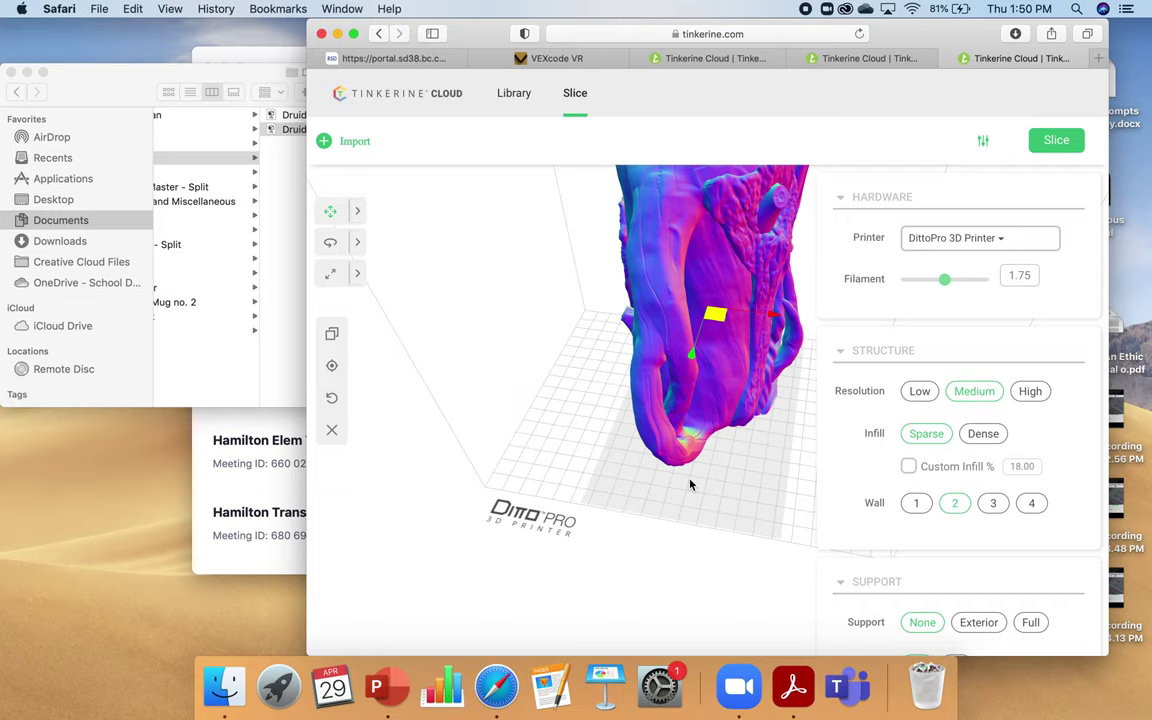
scroll(714, 483, up, 5)
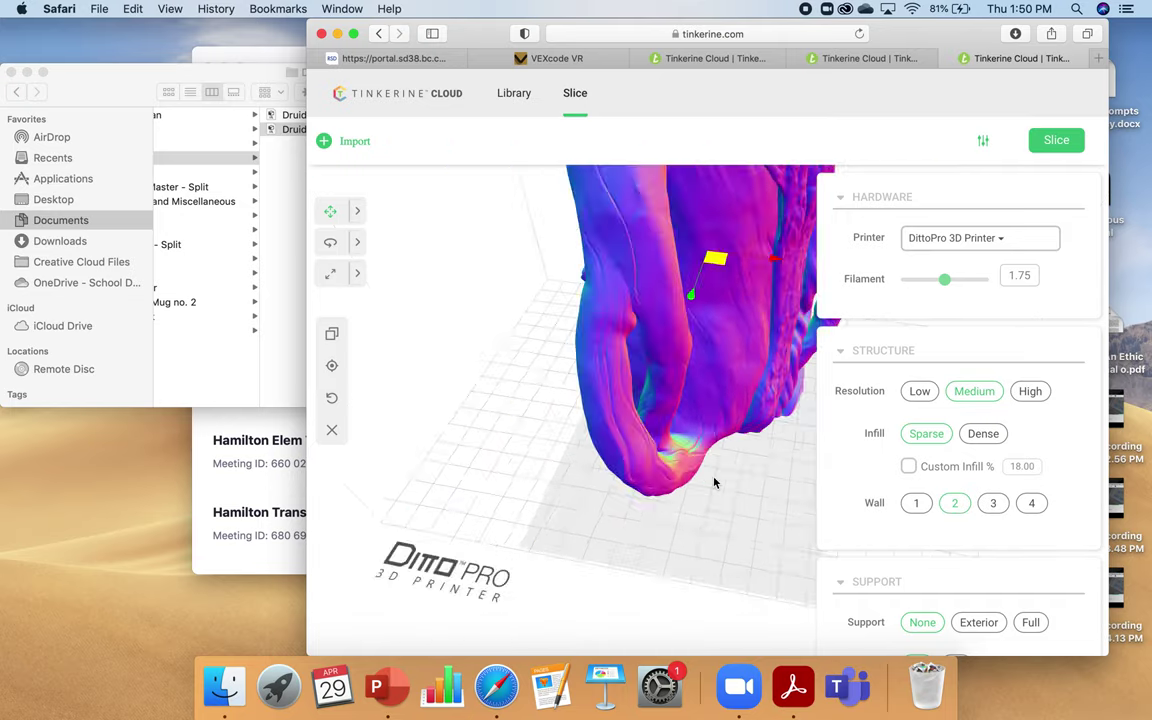
scroll(714, 483, down, 5)
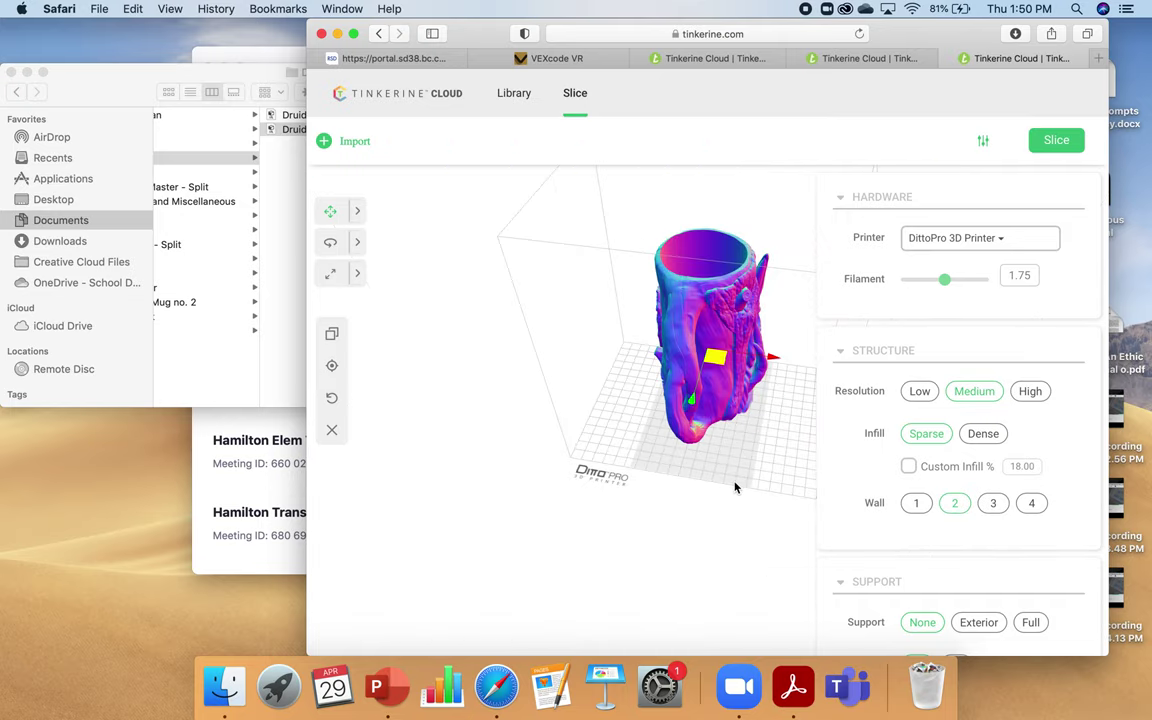
drag(735, 487, 550, 442)
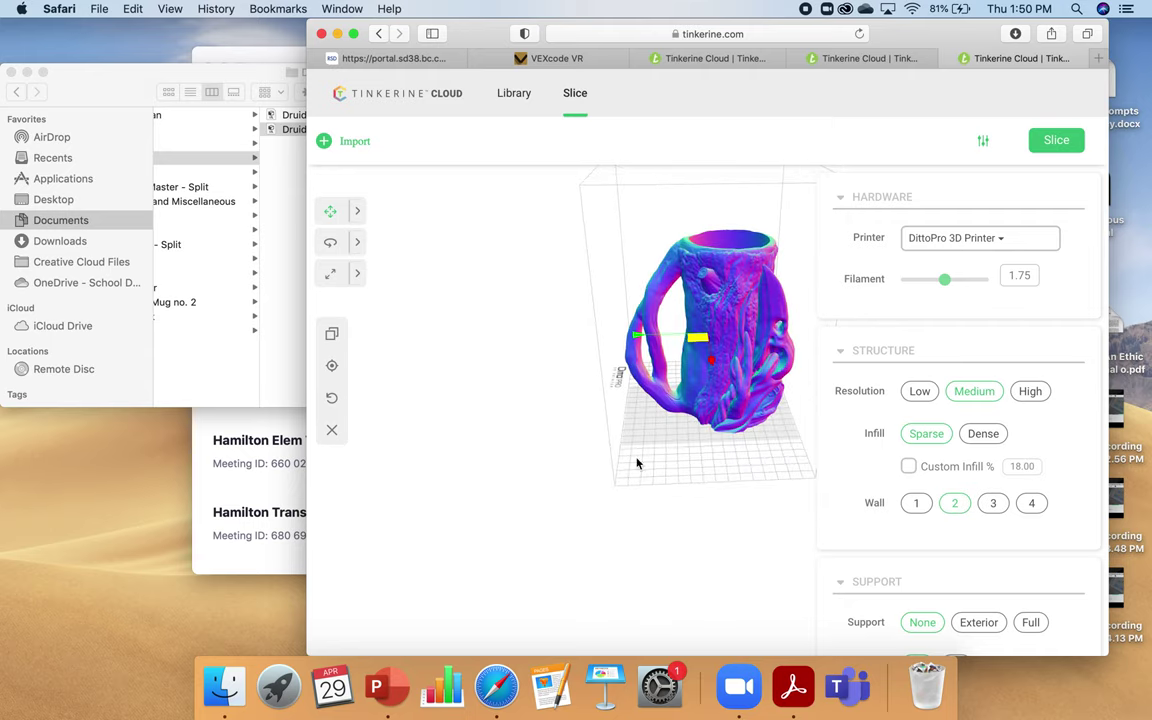
scroll(655, 464, up, 10)
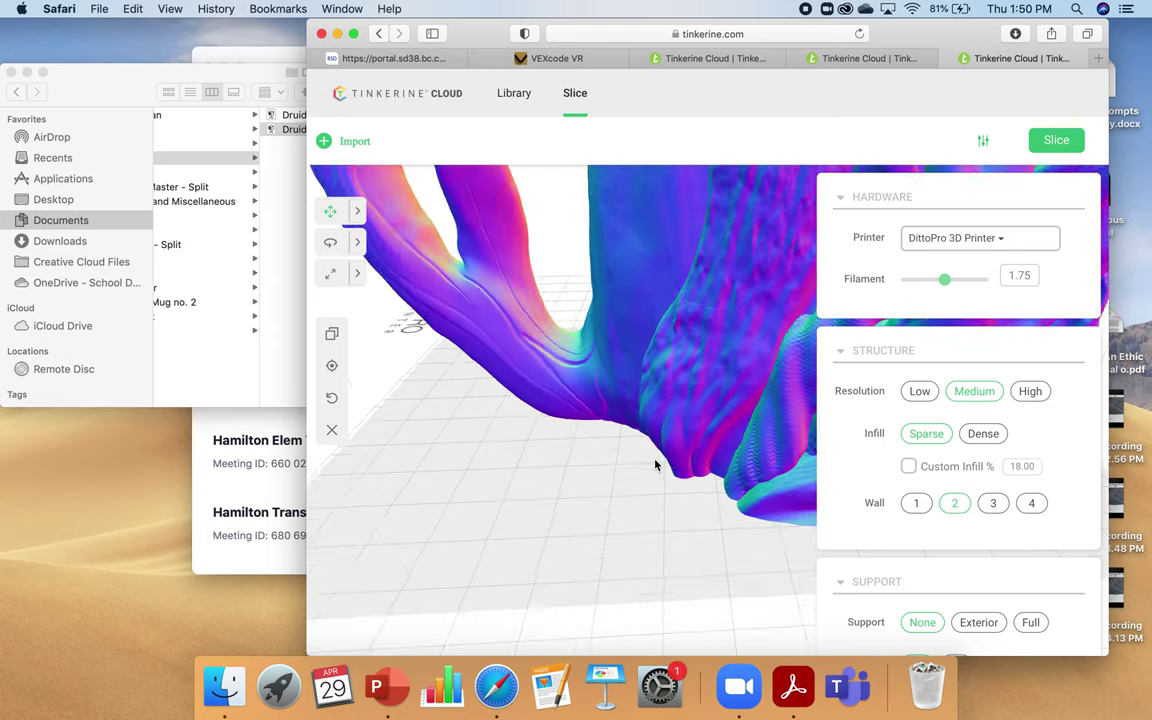
scroll(655, 464, down, 3)
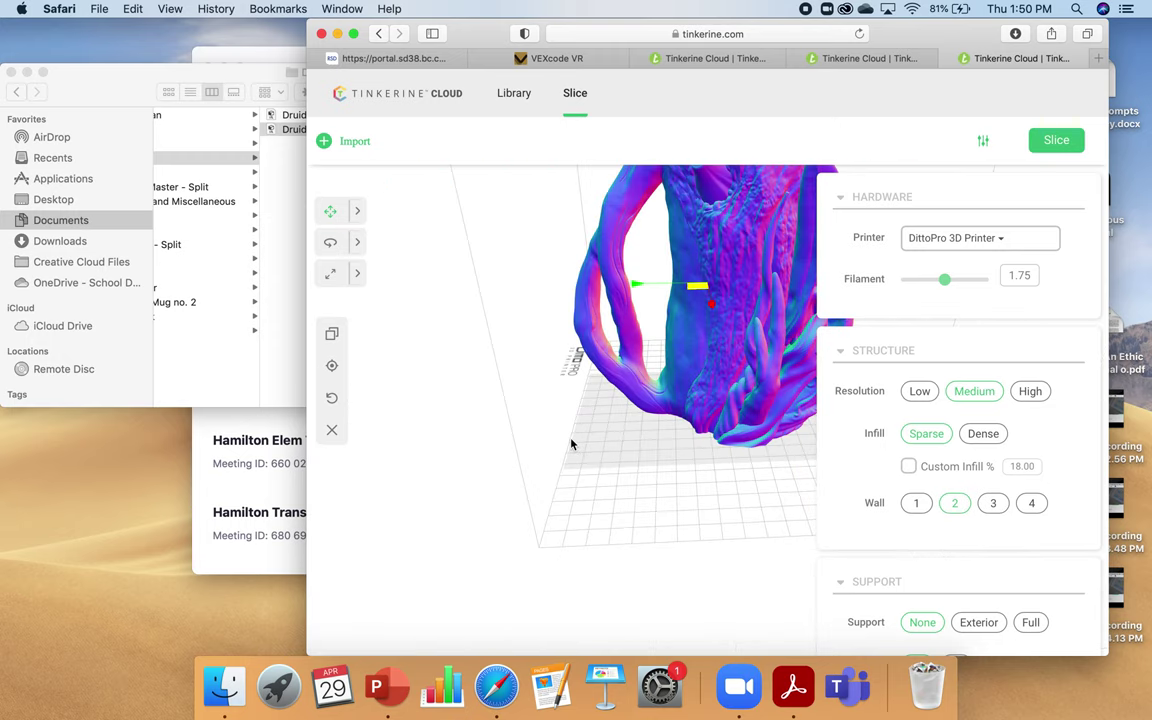
scroll(656, 478, down, 2)
scroll(655, 480, down, 5)
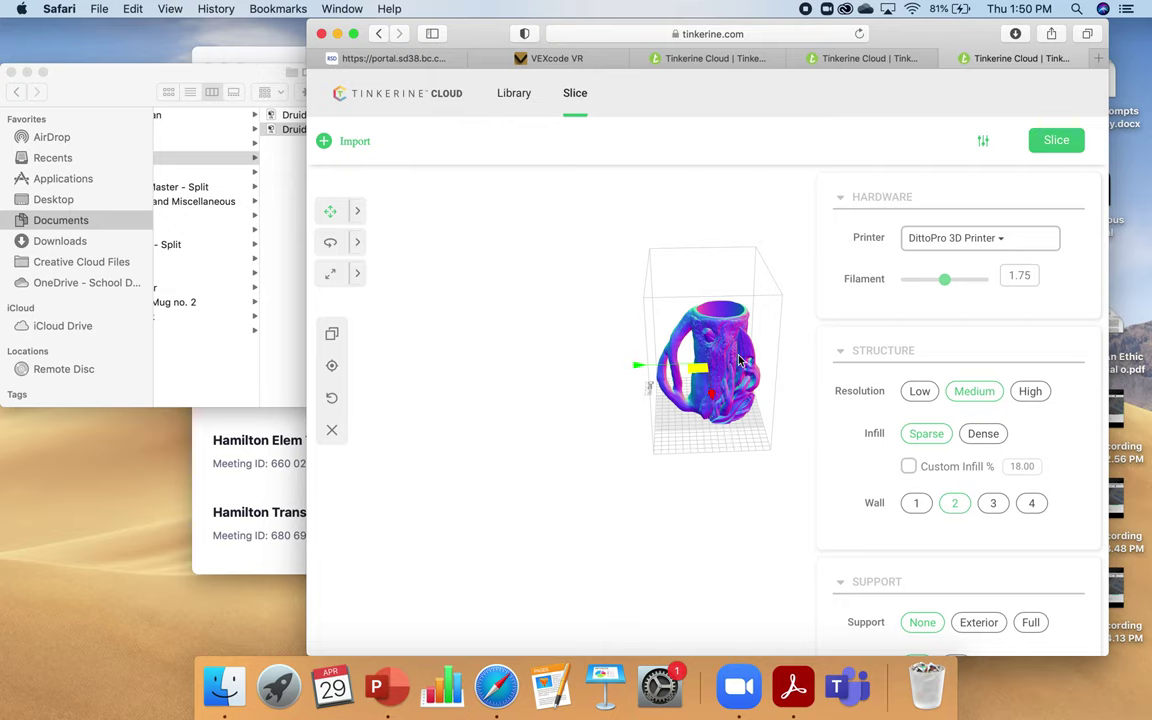
click(330, 242)
drag(697, 349, 644, 470)
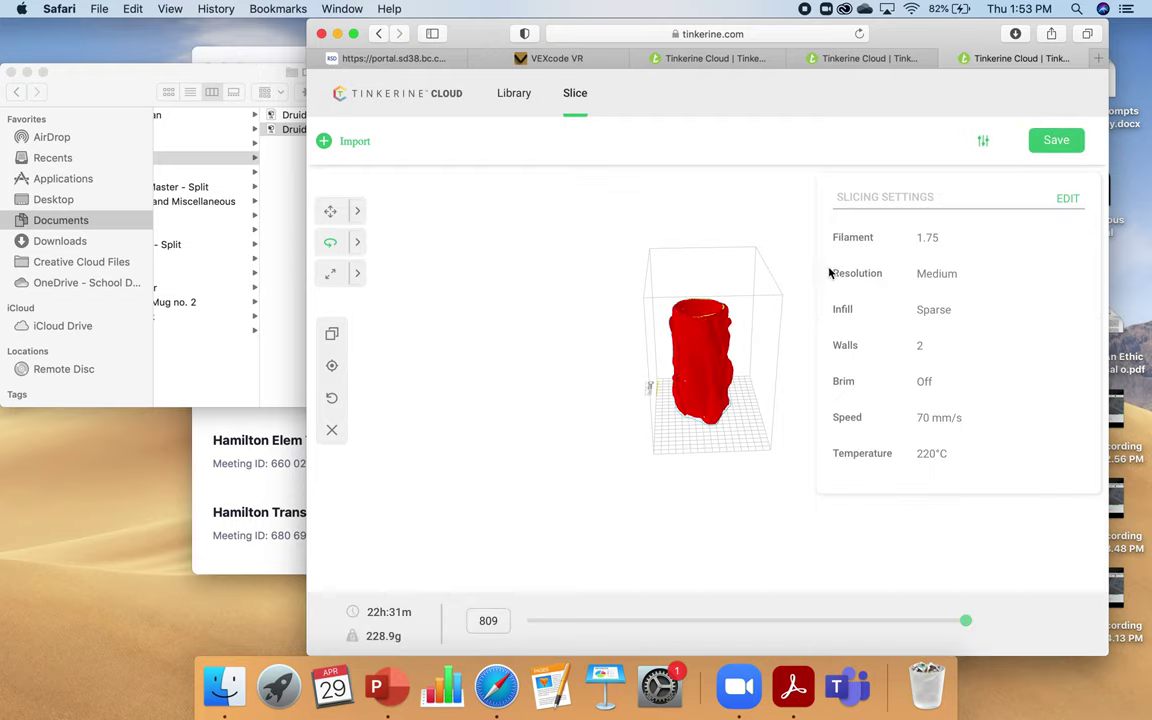
Expand the Safari window to full screen.
scroll(710, 375, up, 2)
scroll(710, 375, up, 3)
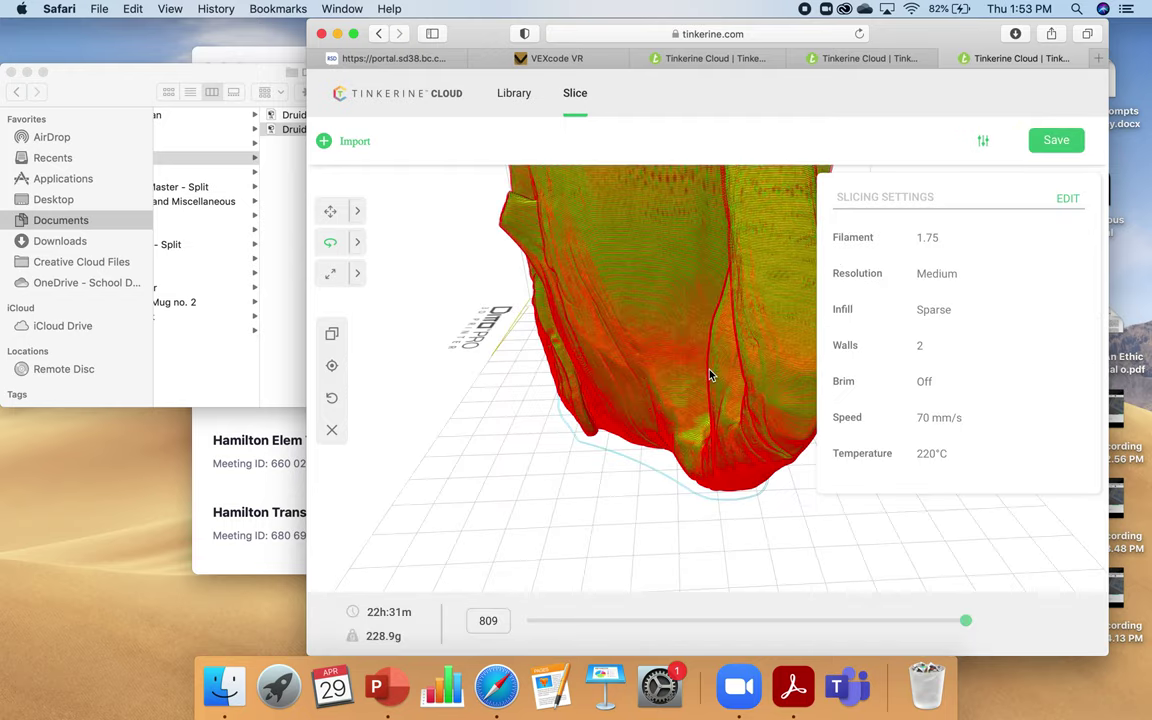
scroll(710, 378, down, 4)
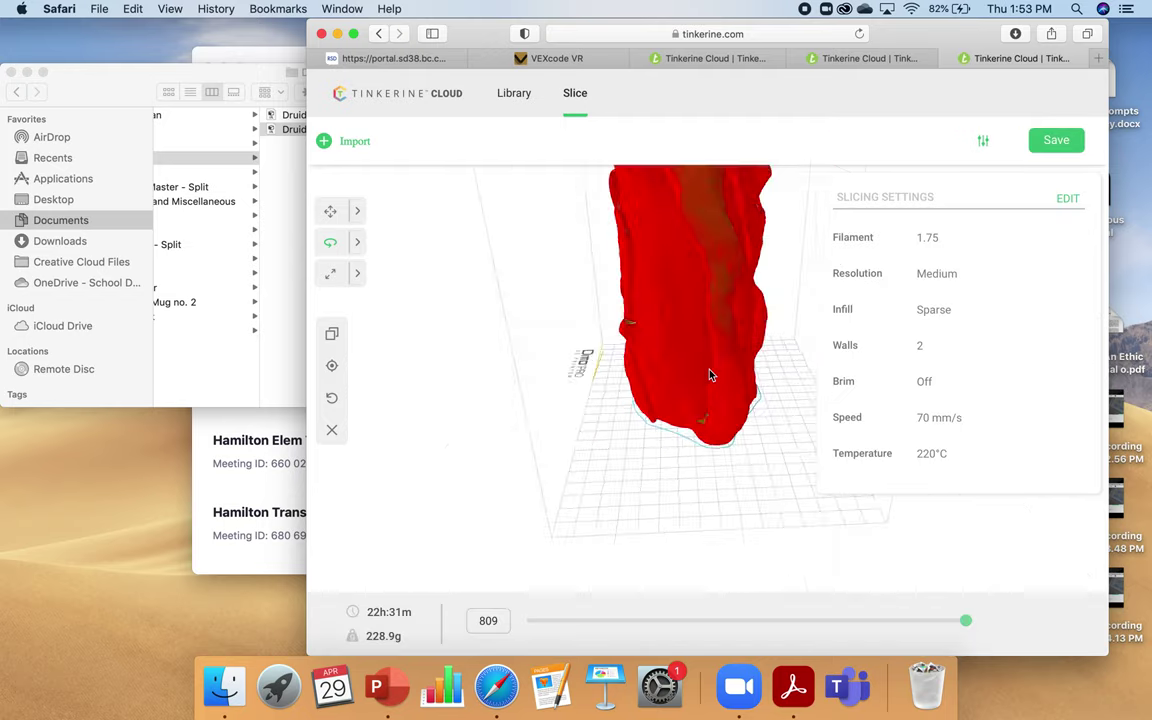
click(353, 34)
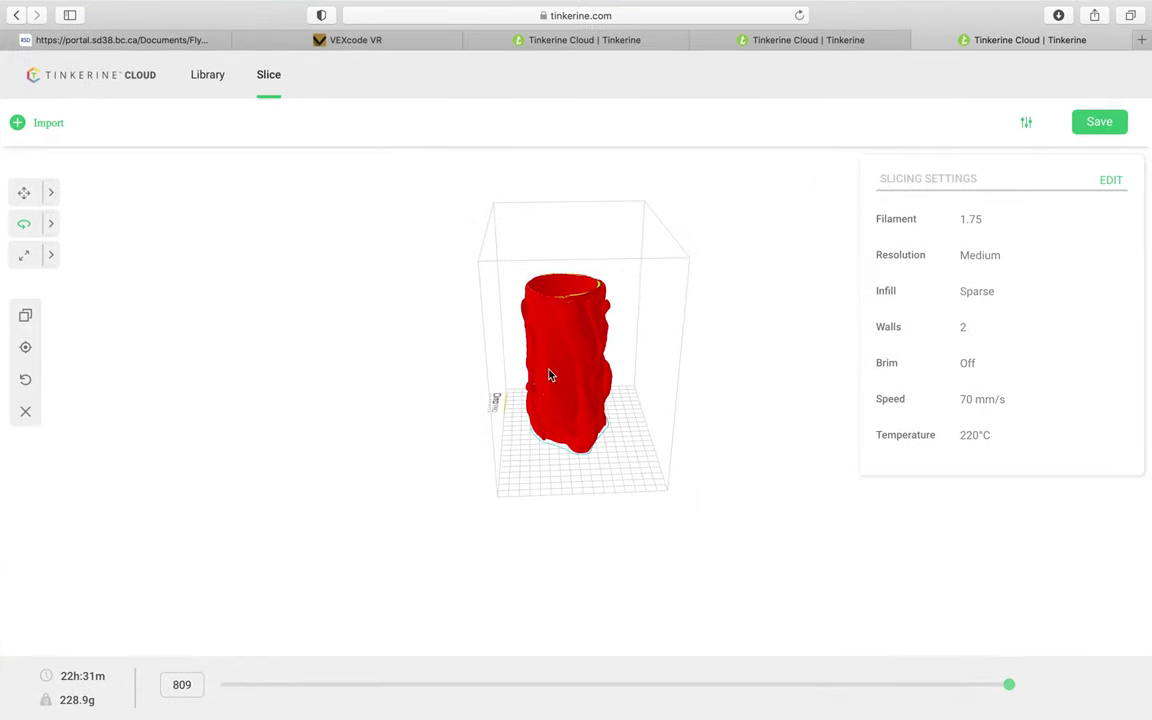
Zoom around the sliced mug, lower the layer preview slightly, and save the print file.
scroll(578, 470, up, 3)
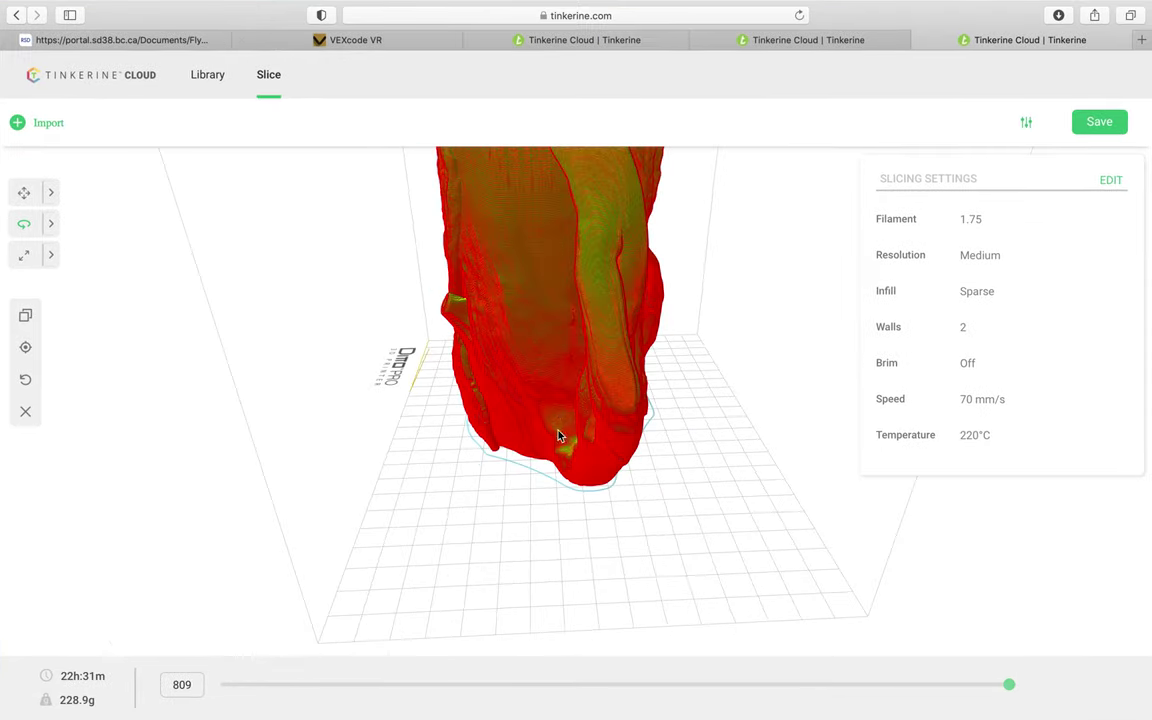
scroll(558, 436, down, 5)
scroll(563, 419, up, 6)
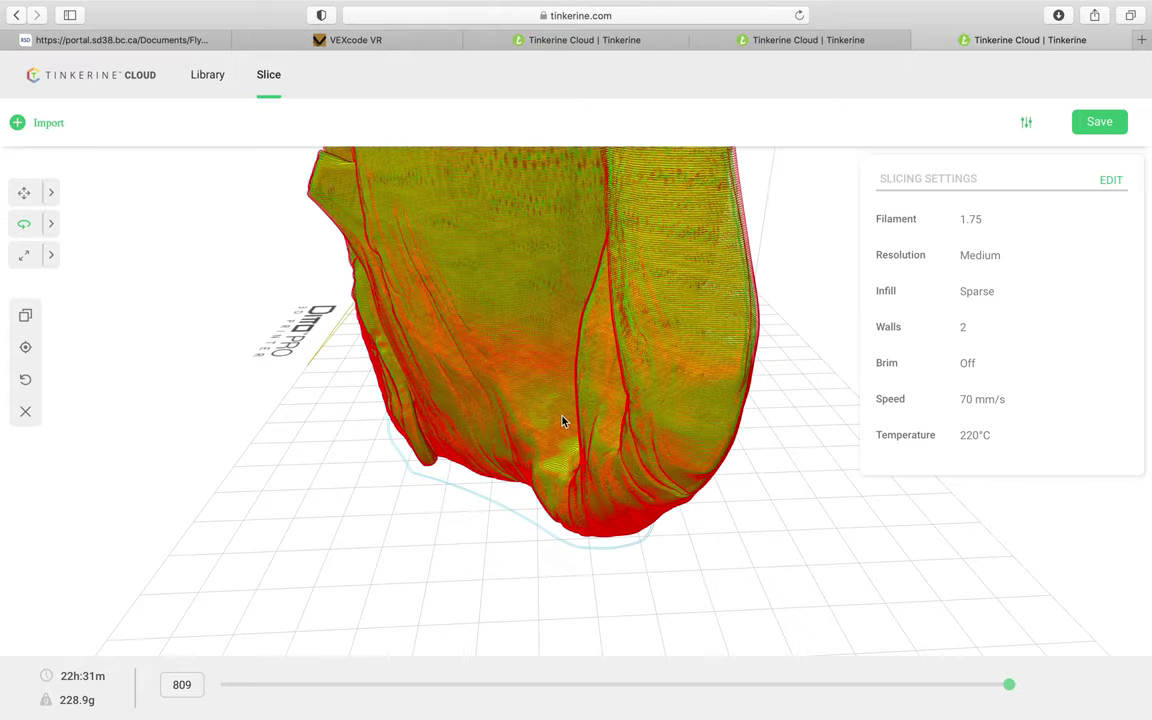
scroll(563, 421, up, 1)
scroll(570, 437, down, 5)
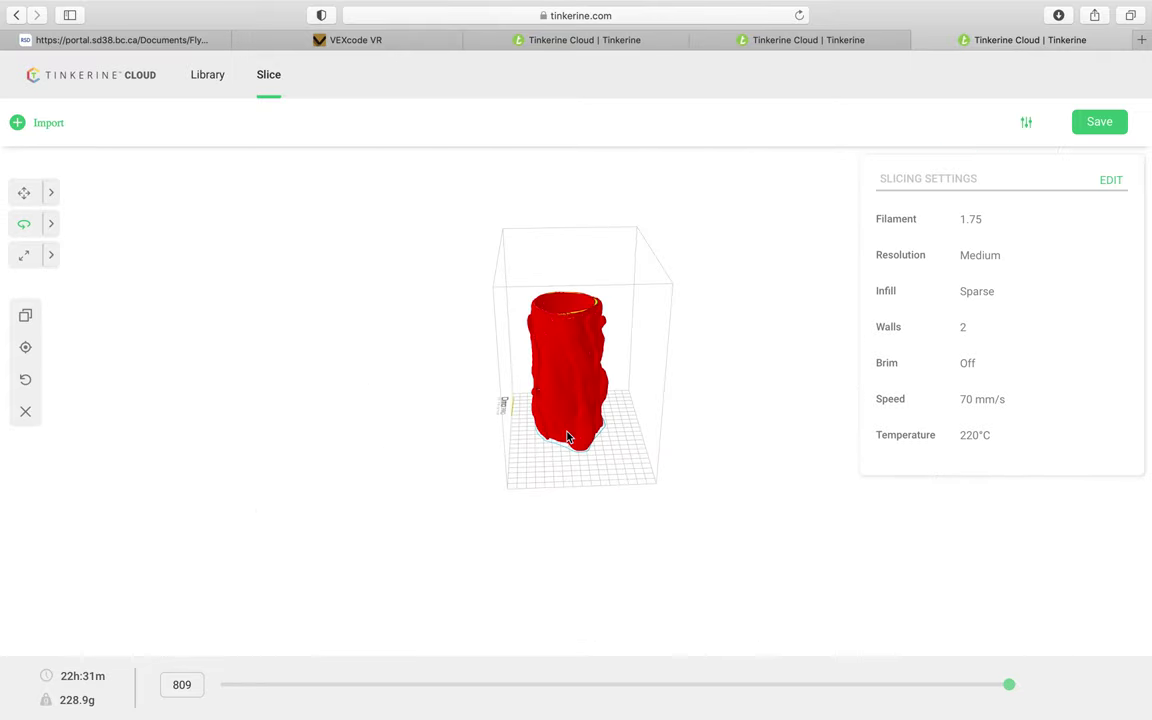
scroll(566, 437, down, 2)
drag(1008, 685, 1032, 686)
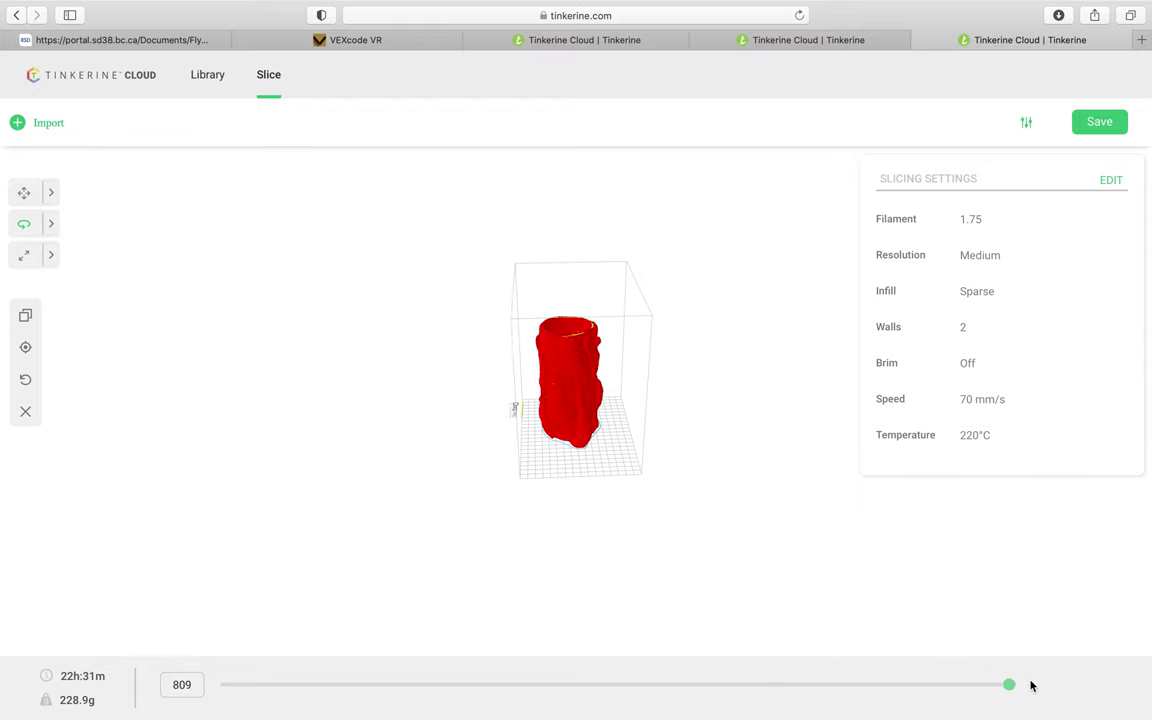
click(1099, 122)
Drag the layer slider to layer 694 and zoom in and out on the preview.
click(955, 683)
drag(955, 683, 897, 601)
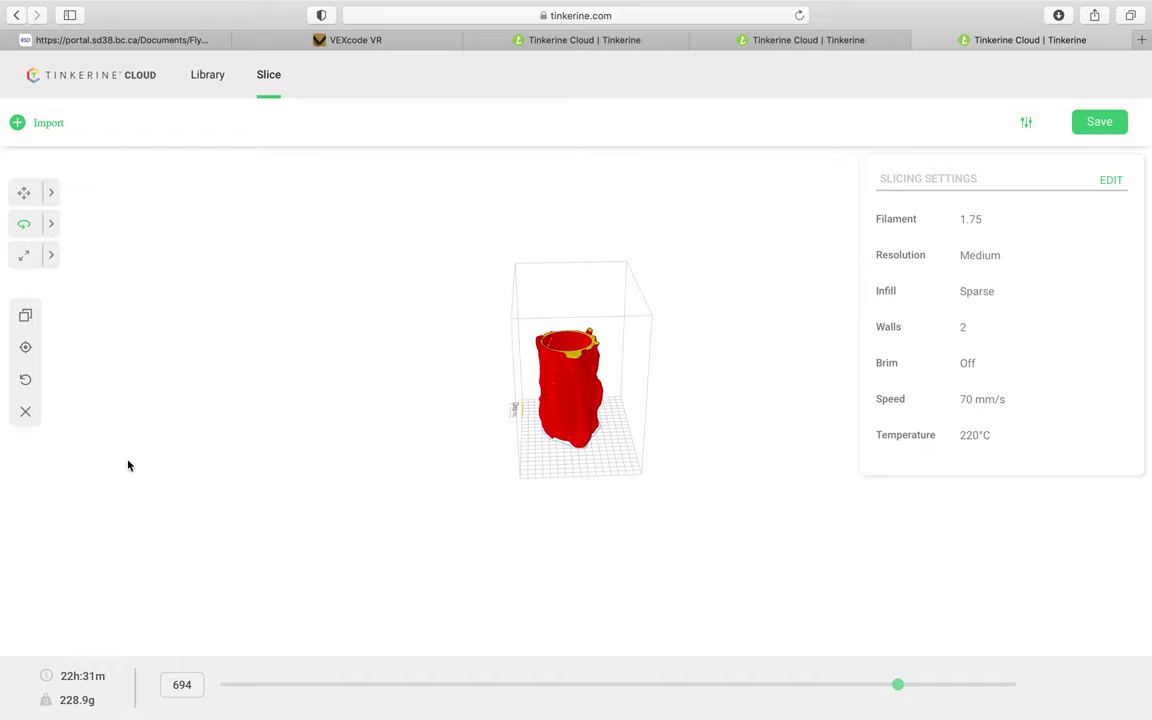
scroll(421, 333, up, 5)
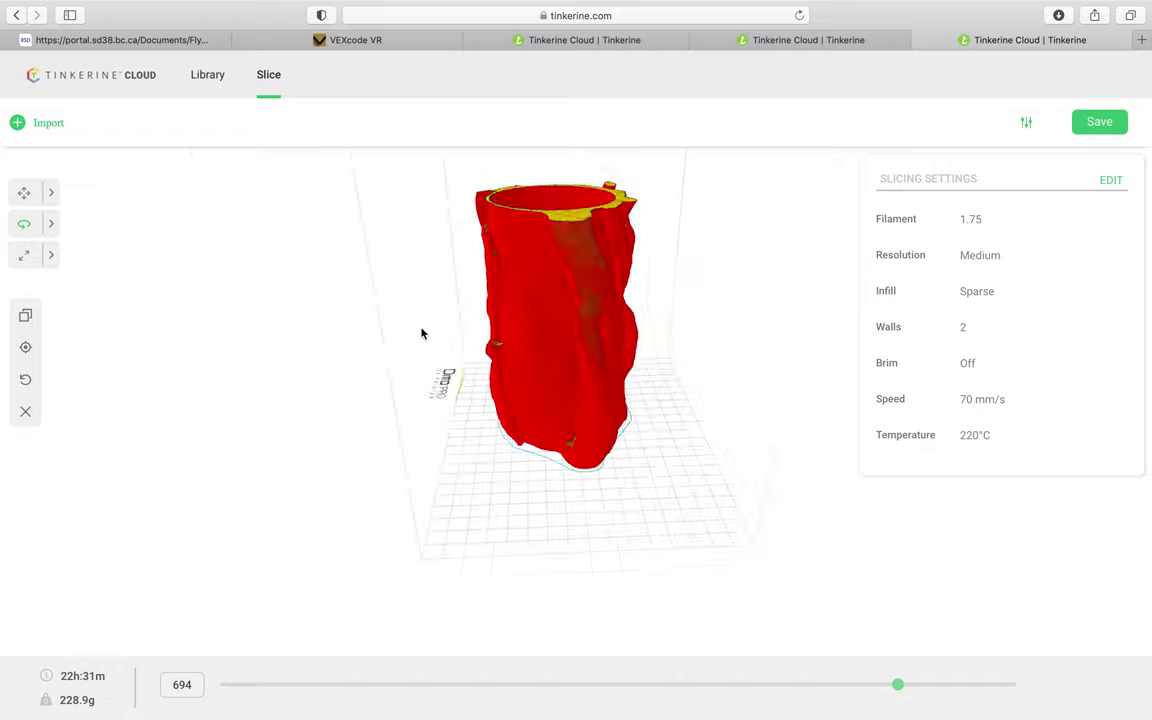
scroll(430, 350, up, 5)
scroll(437, 365, down, 4)
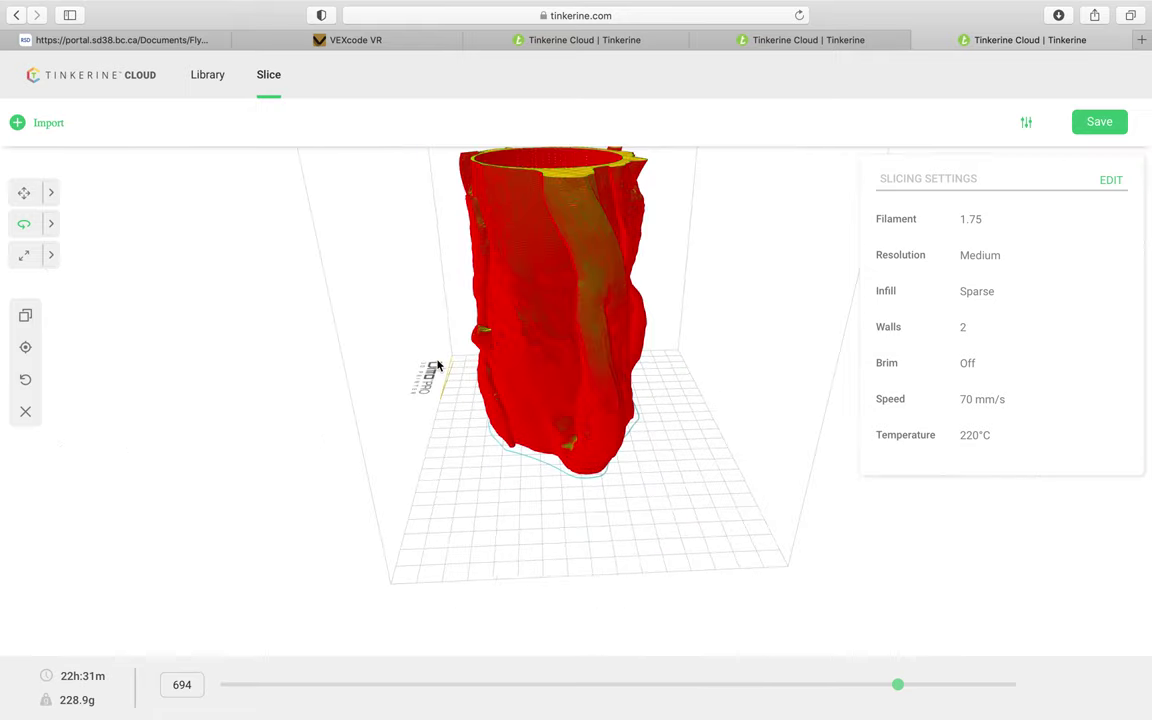
scroll(437, 365, up, 2)
scroll(579, 374, down, 5)
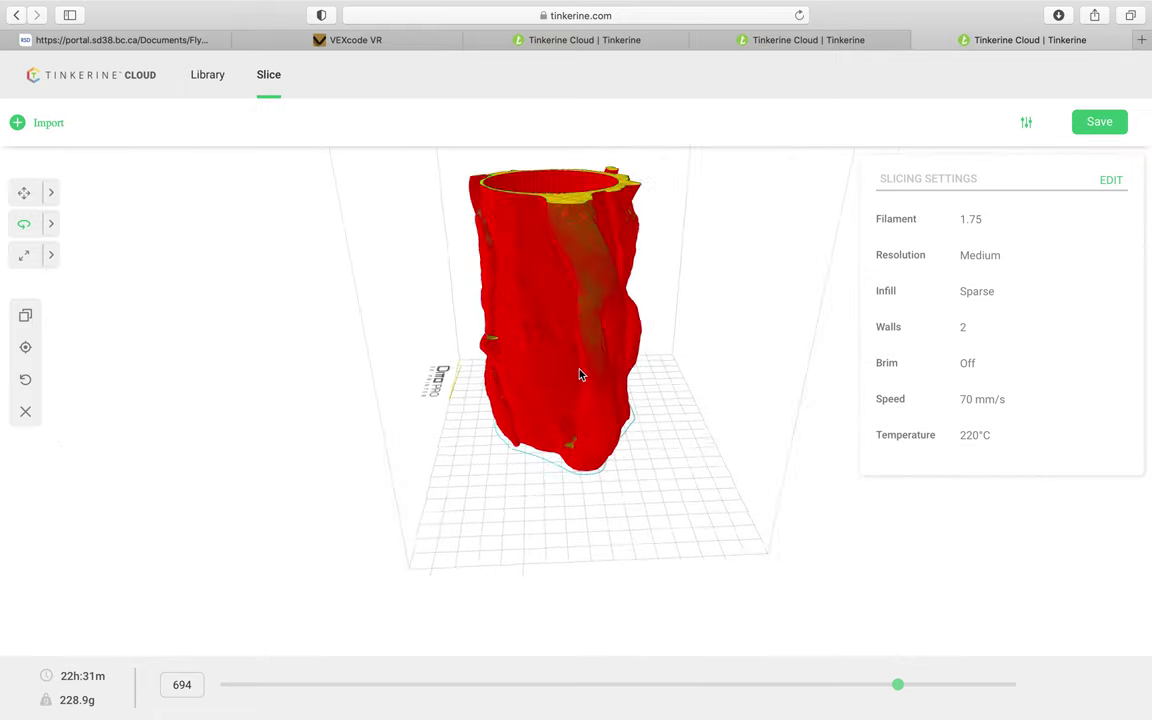